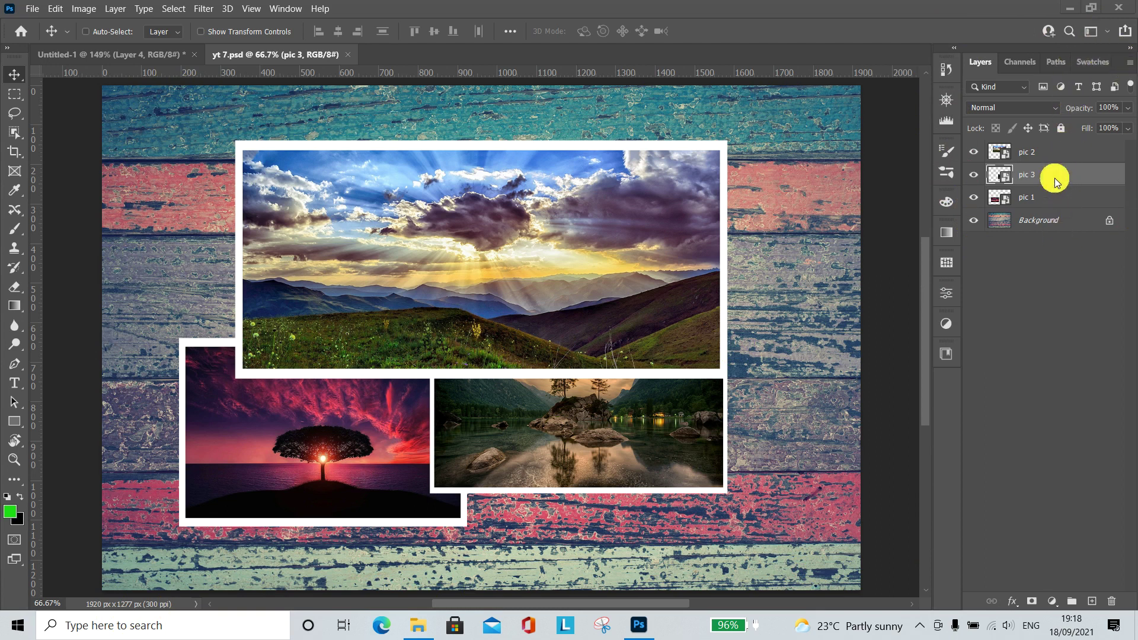
View the collage's wood background, pic 1, pic 2 and pic 3 each alone, then show all layers
alt+click(975, 221)
alt+click(973, 197)
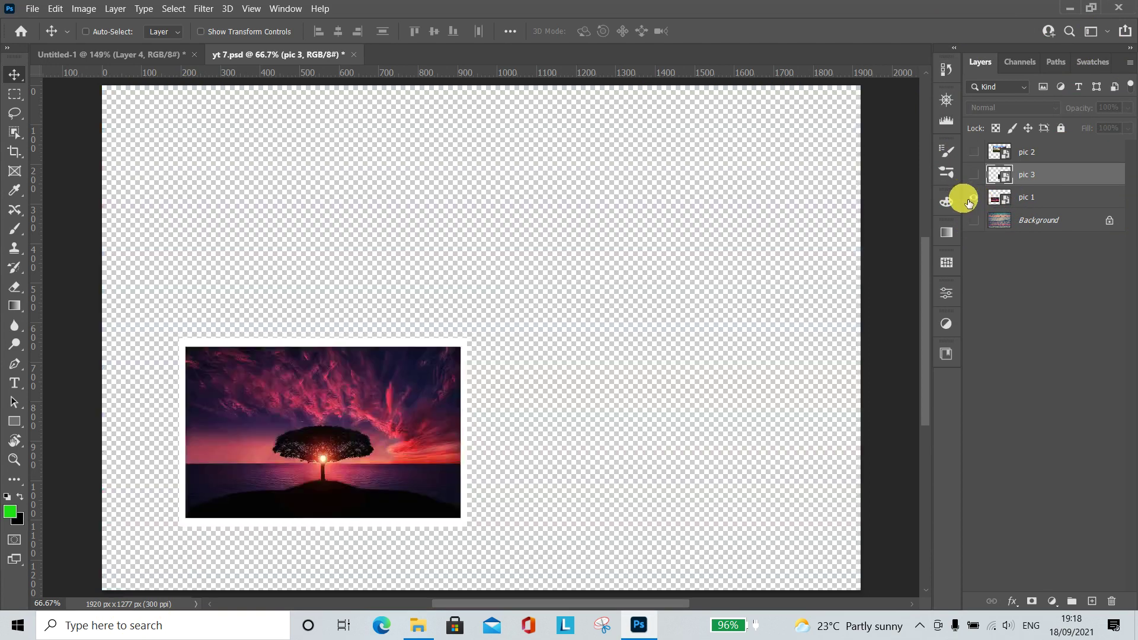
alt+click(973, 153)
alt+click(973, 175)
alt+click(974, 152)
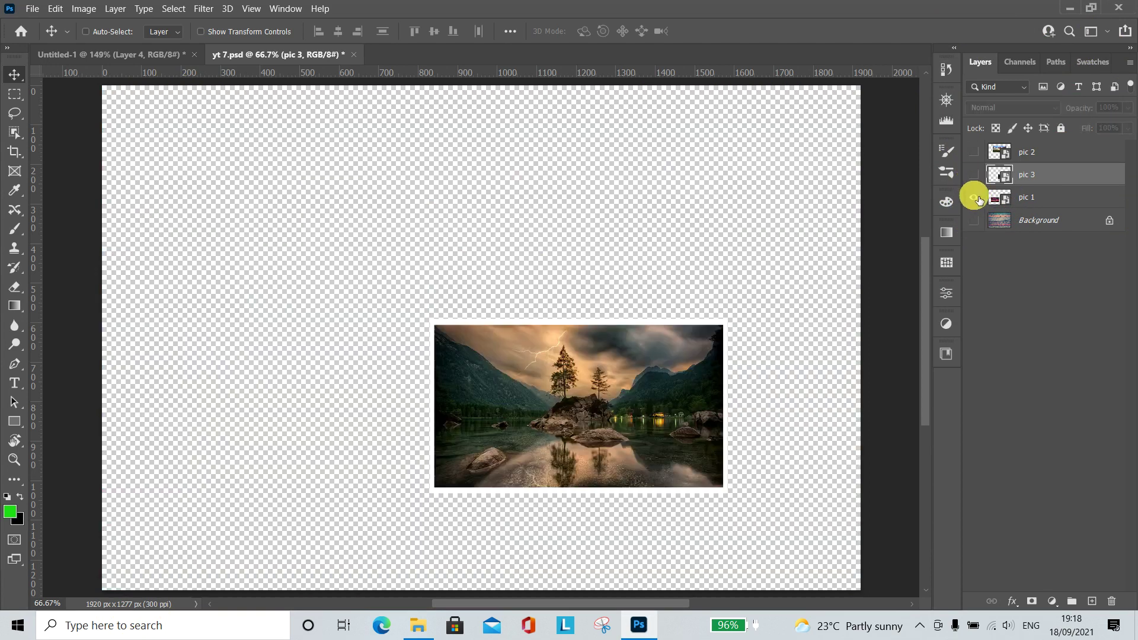
alt+click(974, 198)
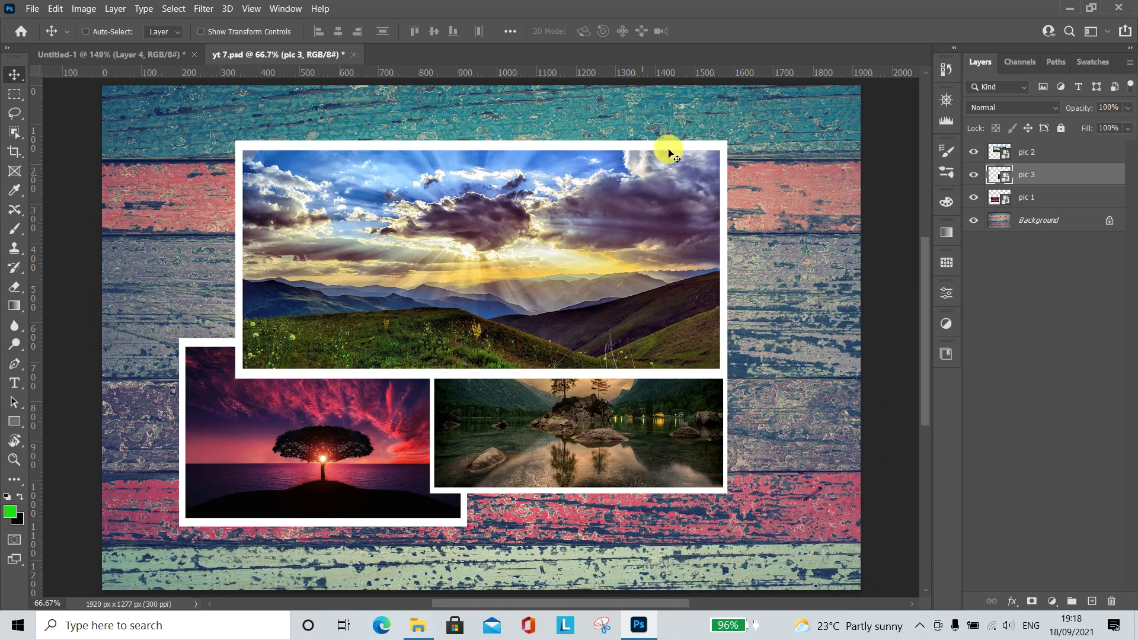
Switch to Untitled-1 and view the grass Layer 0, then the sky Layer 2, each alone
click(148, 52)
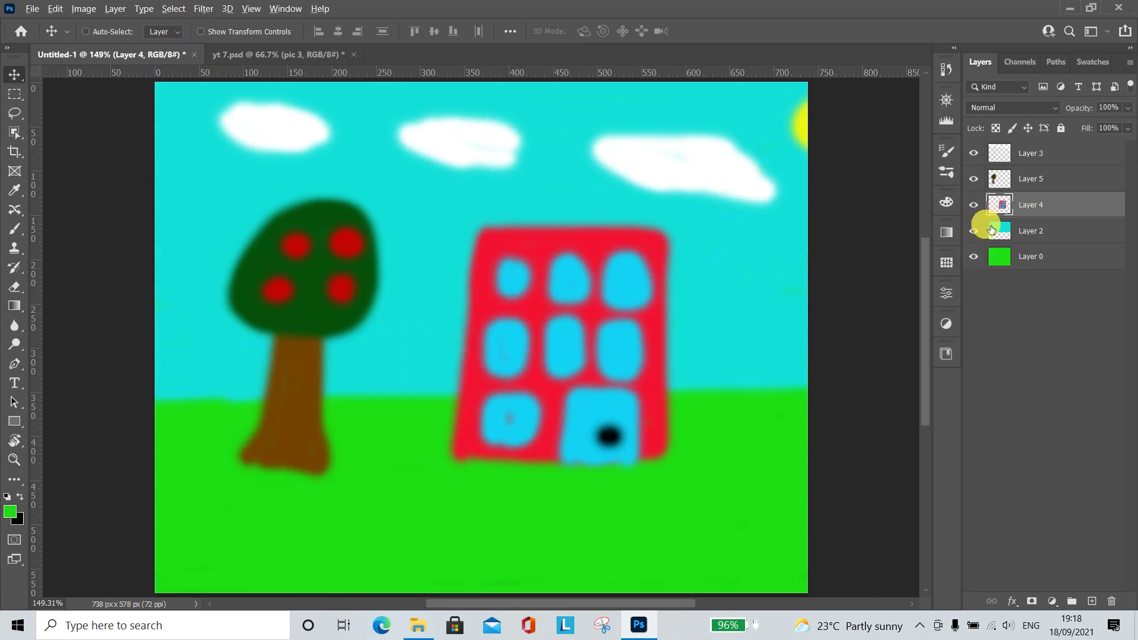
alt+click(981, 261)
alt+click(982, 261)
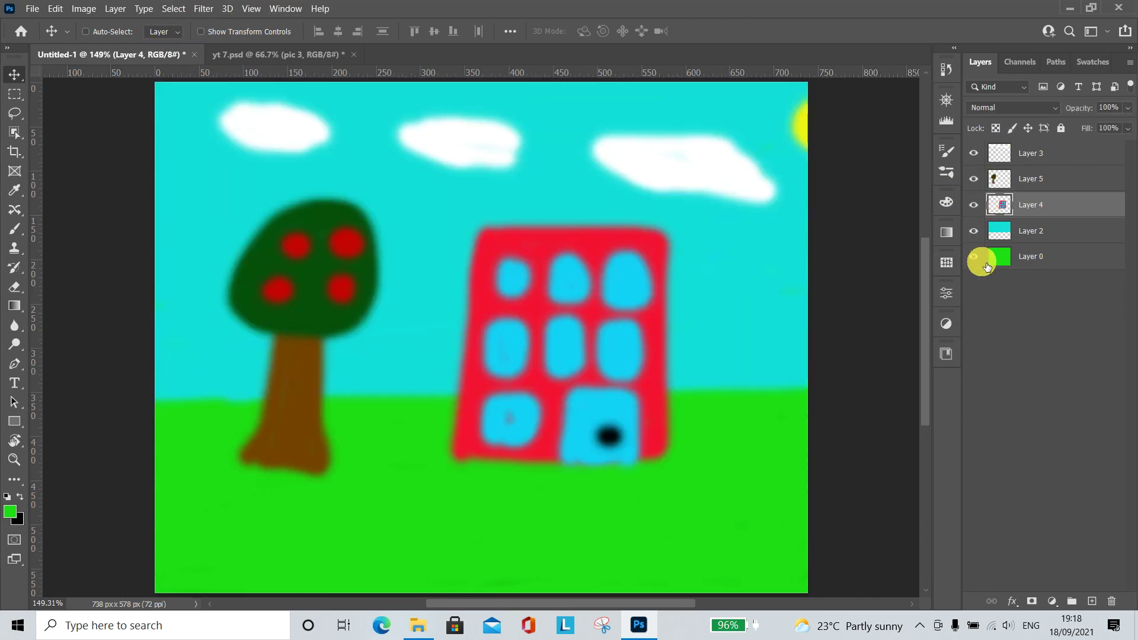
alt+click(975, 232)
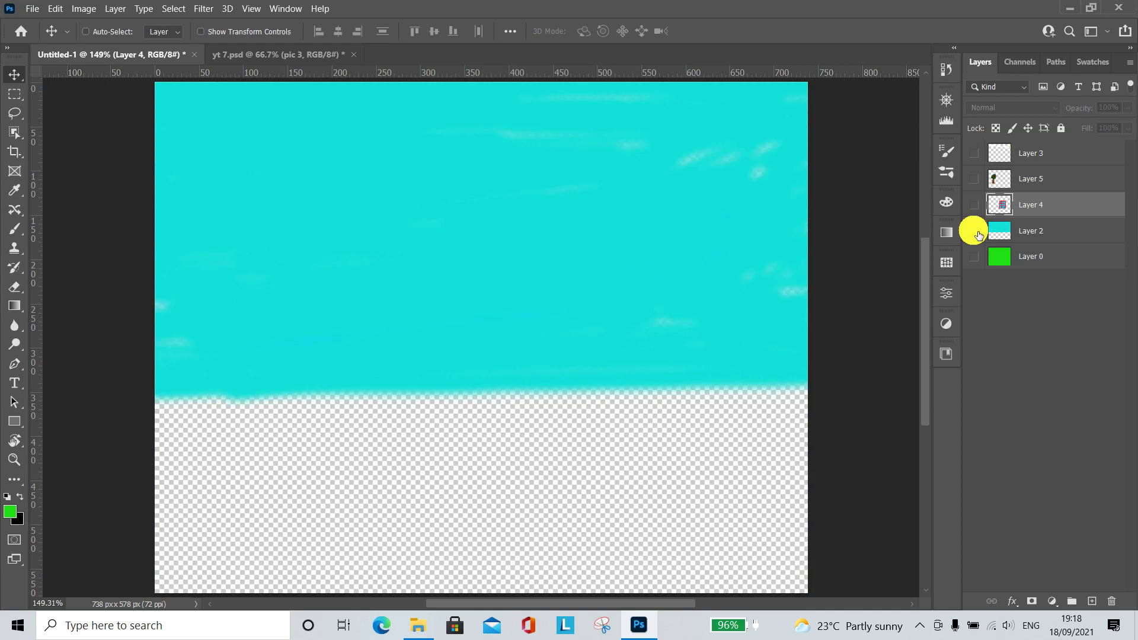
alt+click(975, 232)
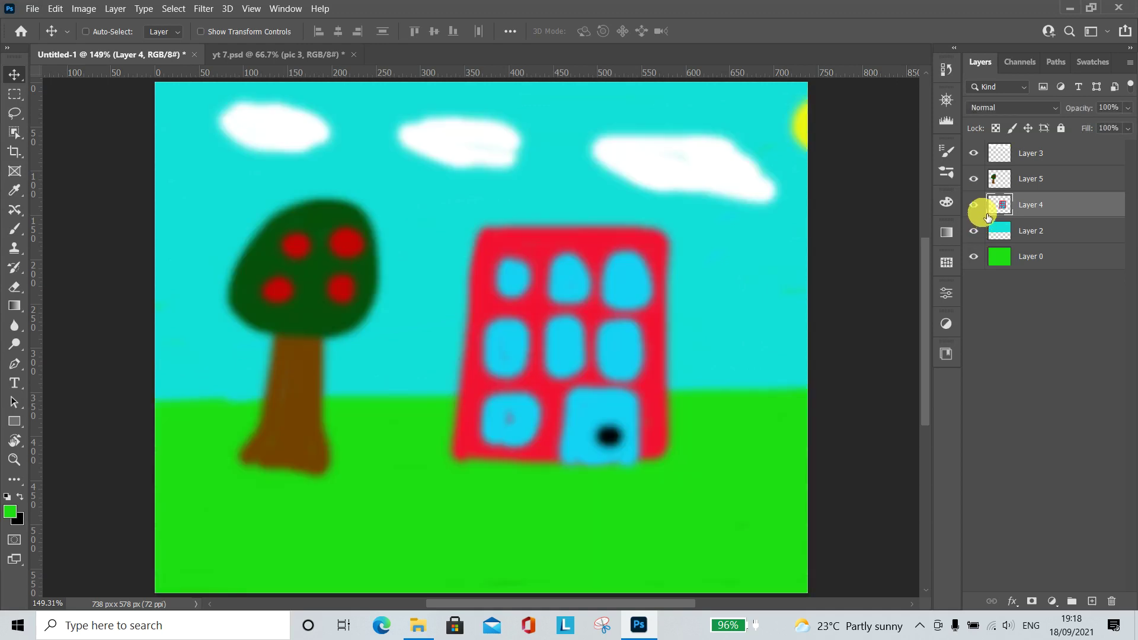
View the building Layer 4, tree Layer 5 and clouds Layer 3 each alone, then show every layer
alt+click(975, 205)
alt+click(975, 205)
alt+click(975, 180)
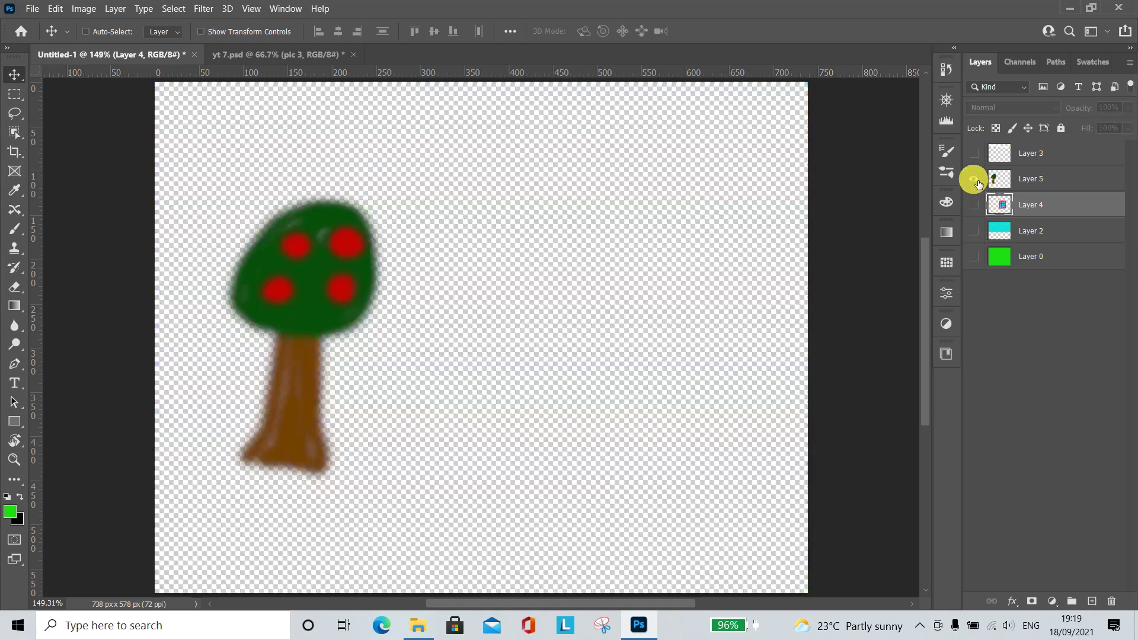
alt+click(974, 153)
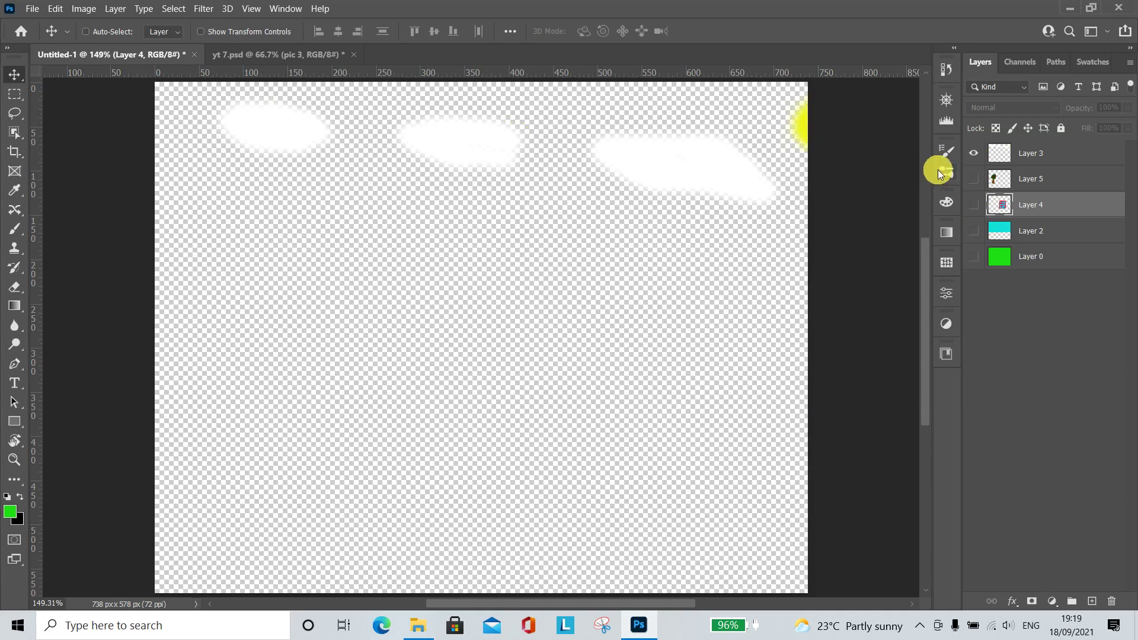
alt+click(973, 152)
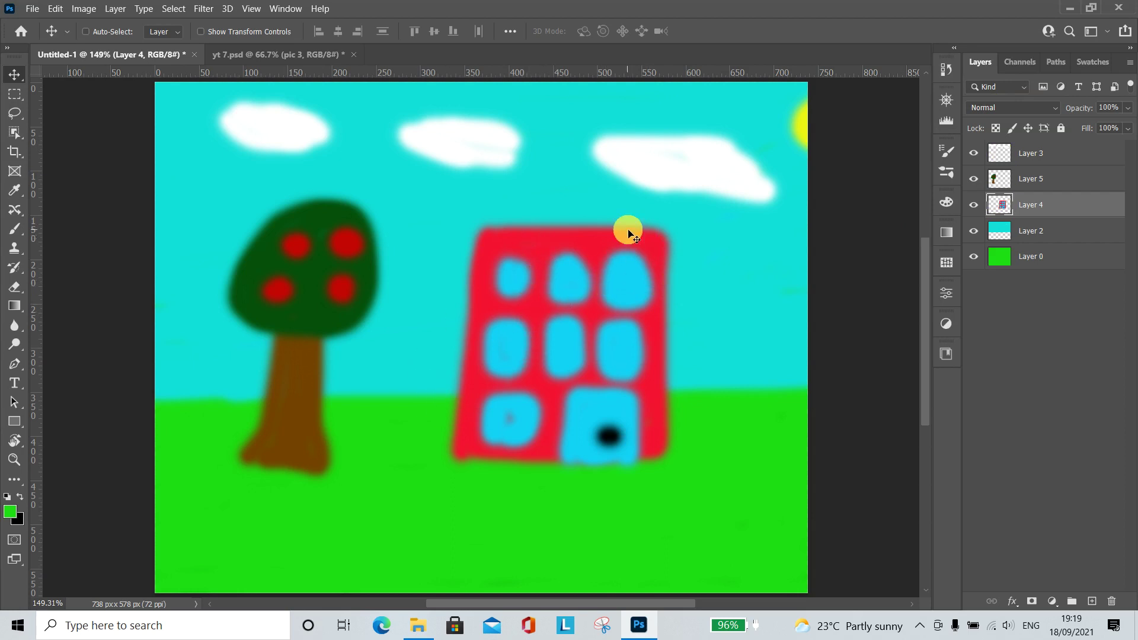
Move the red building left and the tree right, then shift the building slightly back right
drag(621, 248, 356, 268)
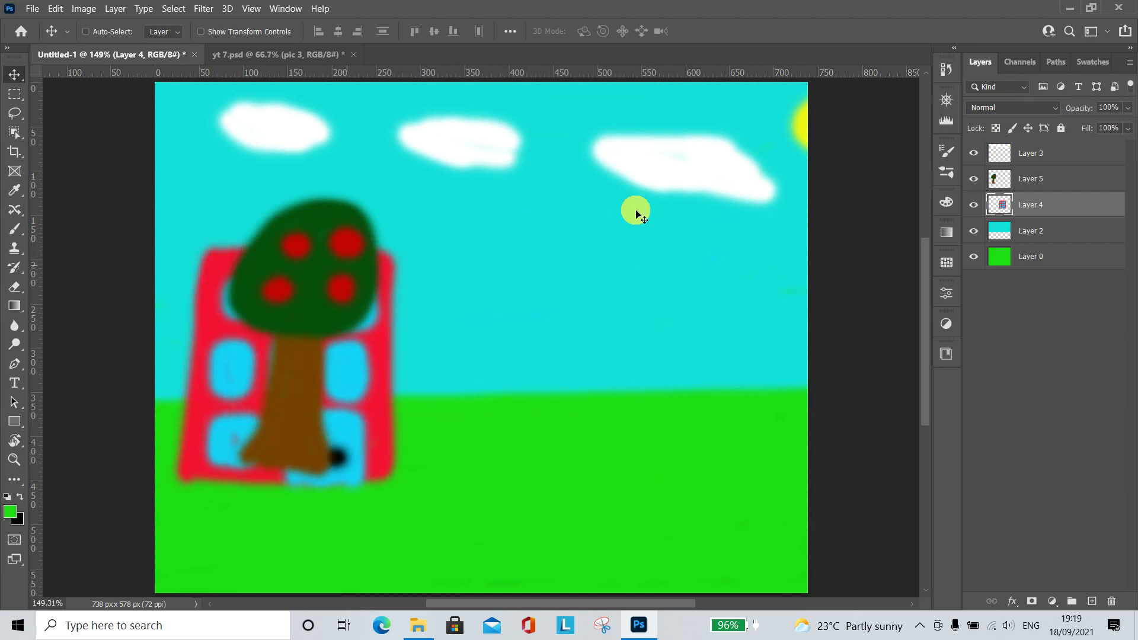
click(1048, 189)
drag(344, 264, 686, 289)
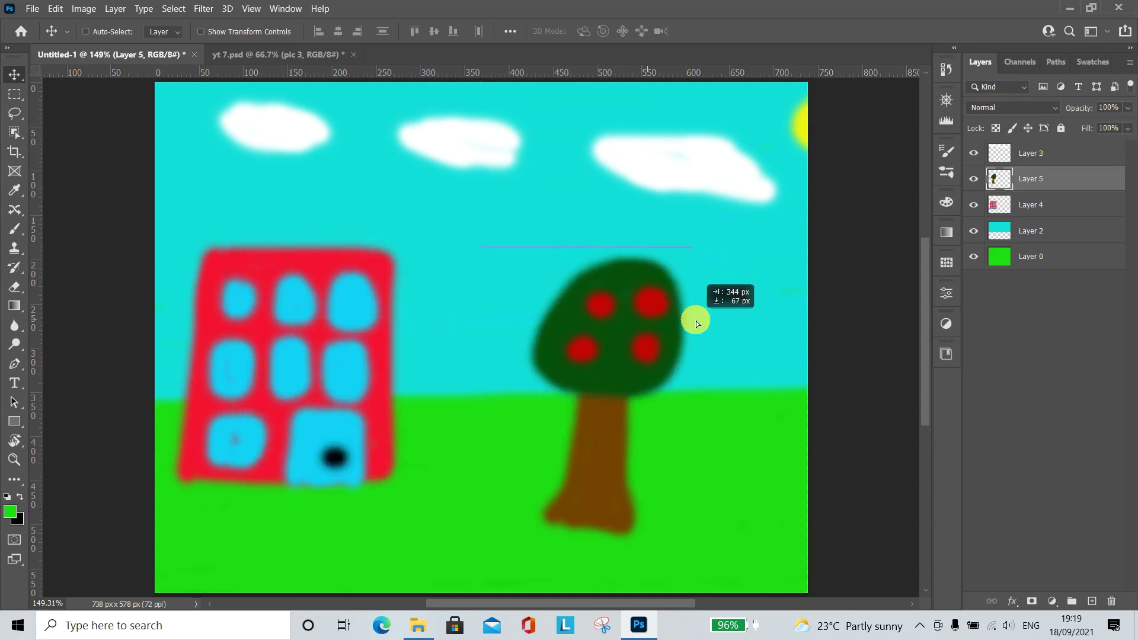
click(1031, 205)
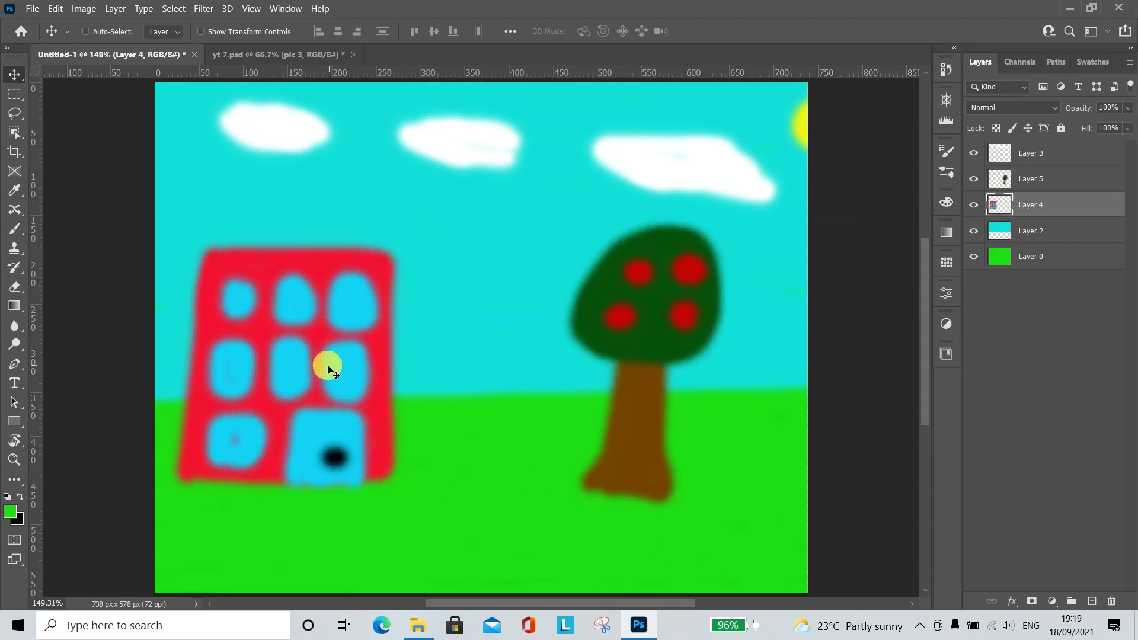
mouse_move(293, 368)
mouse_down()
mouse_move(390, 379)
mouse_move(372, 377)
mouse_up()
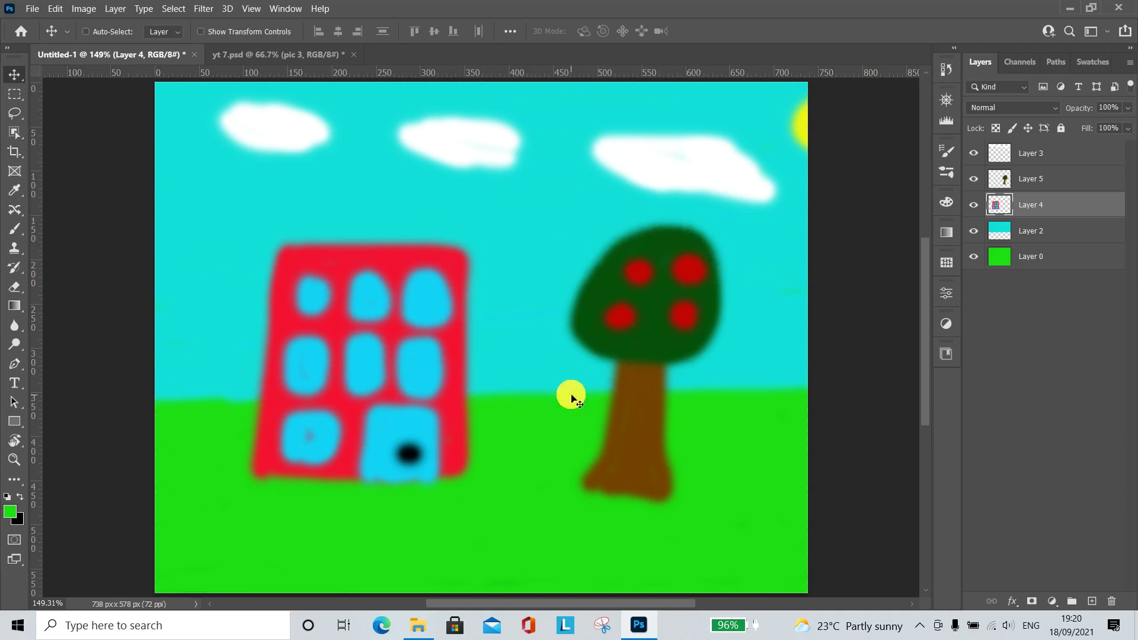
Click on the canvas, then drag the tree on Layer 5 left so it overlaps the building
click(724, 394)
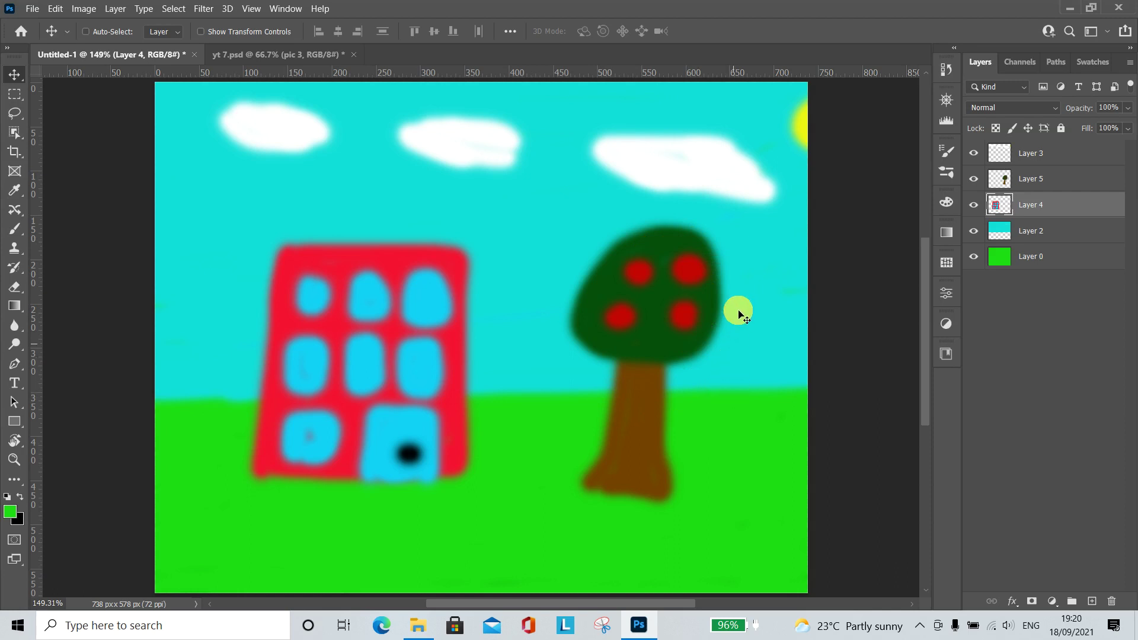
click(735, 284)
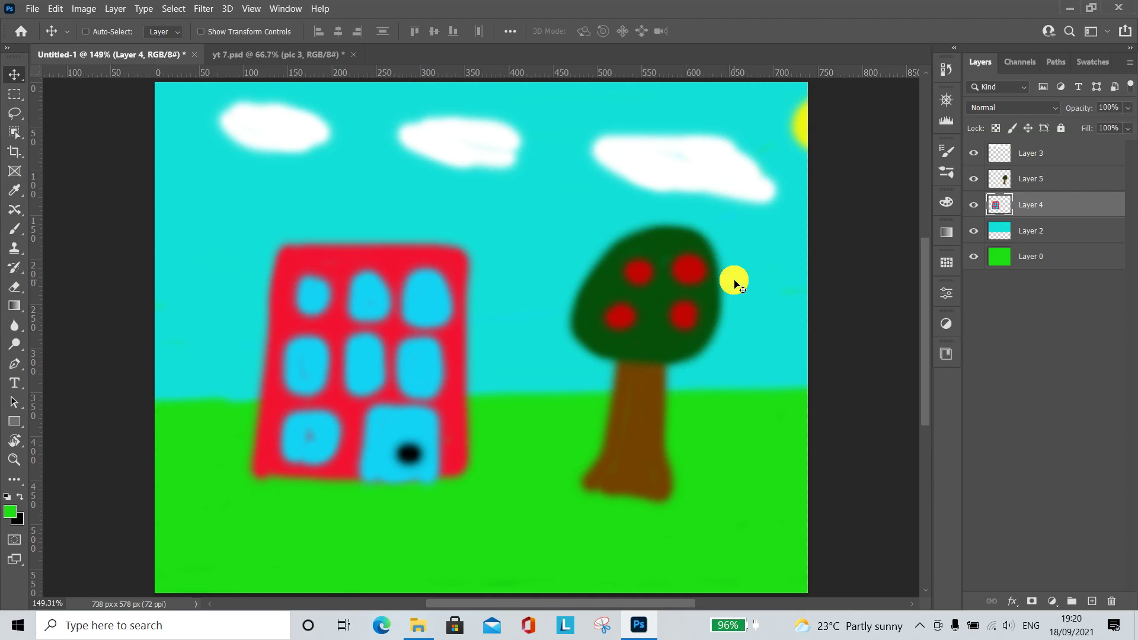
click(734, 285)
click(735, 284)
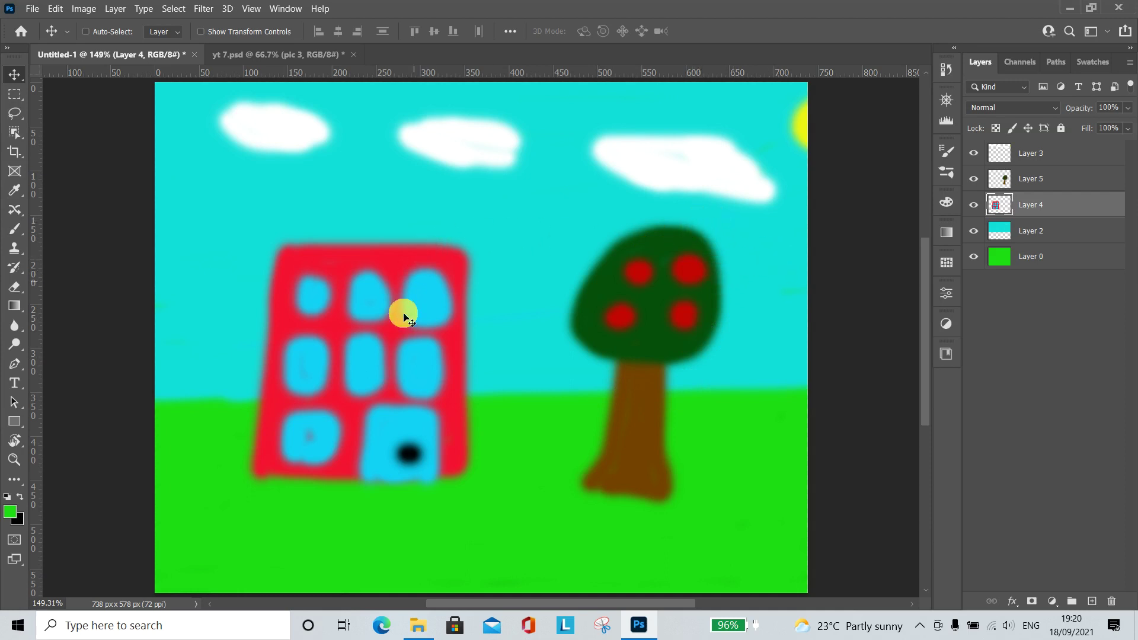
click(731, 363)
click(1006, 179)
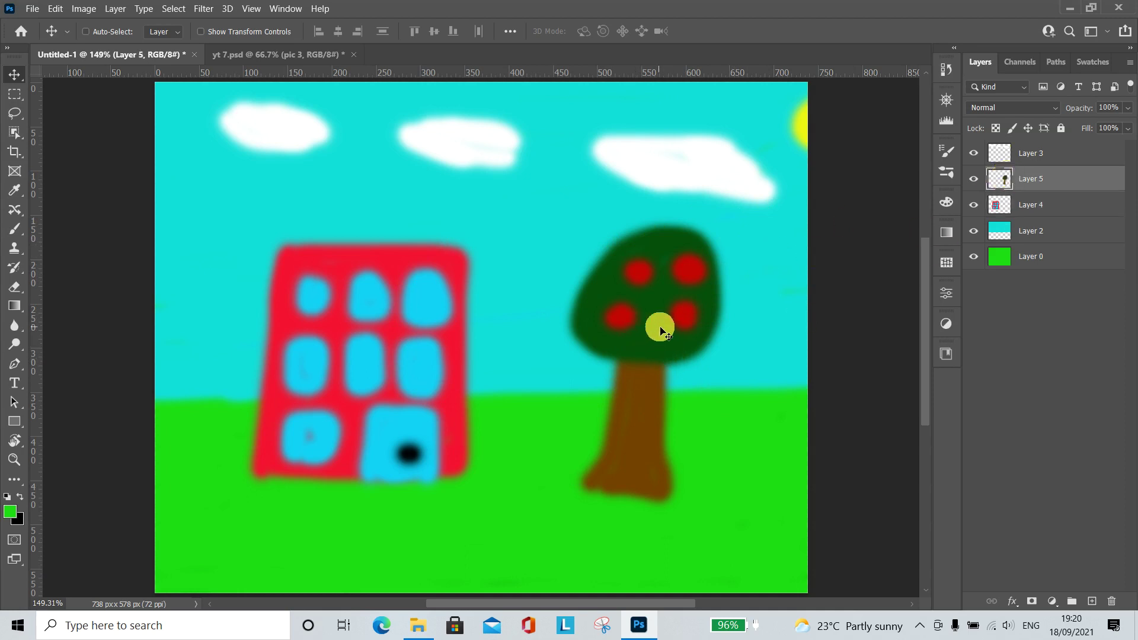
drag(675, 325, 504, 328)
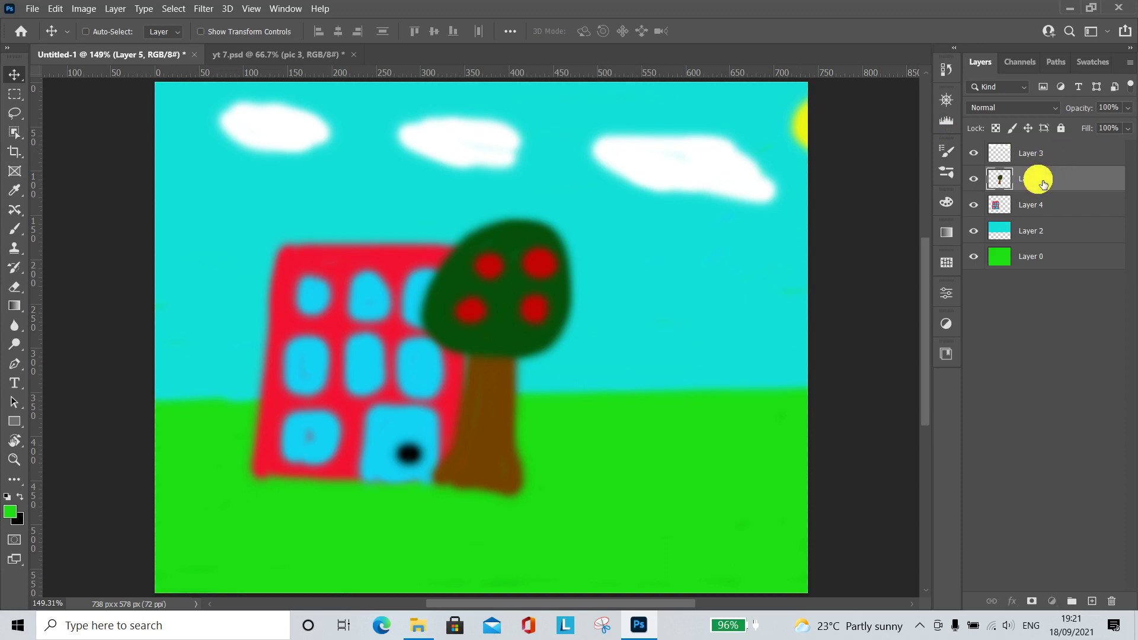
Move Layer 5 below Layer 4, nudge the tree right, and shift the clouds and sun left
drag(1043, 184, 1047, 214)
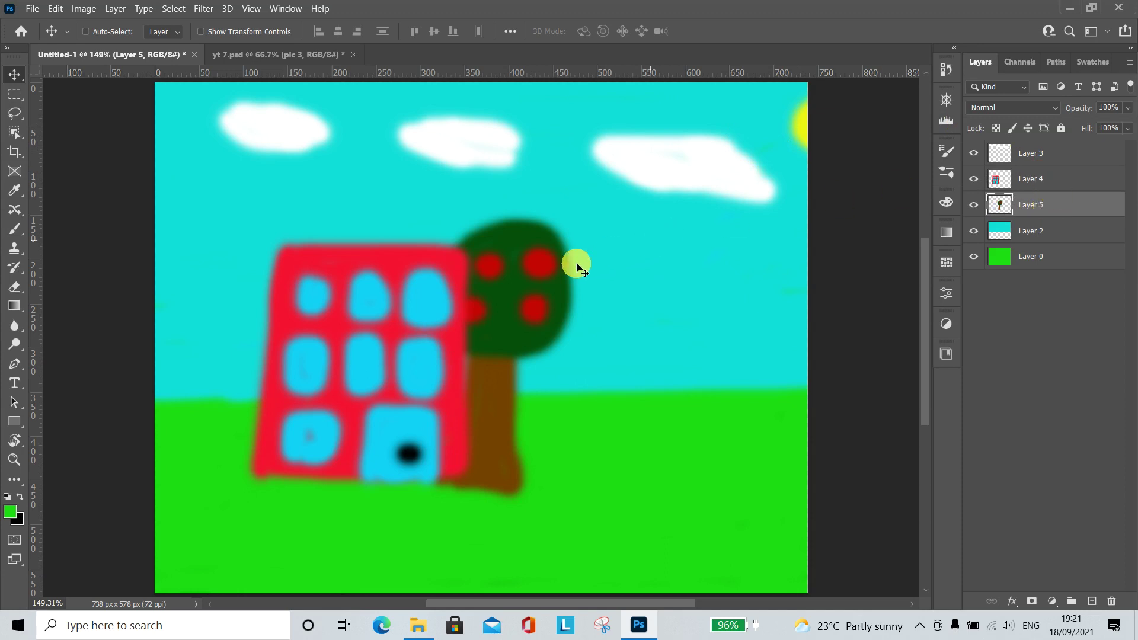
drag(568, 270, 585, 271)
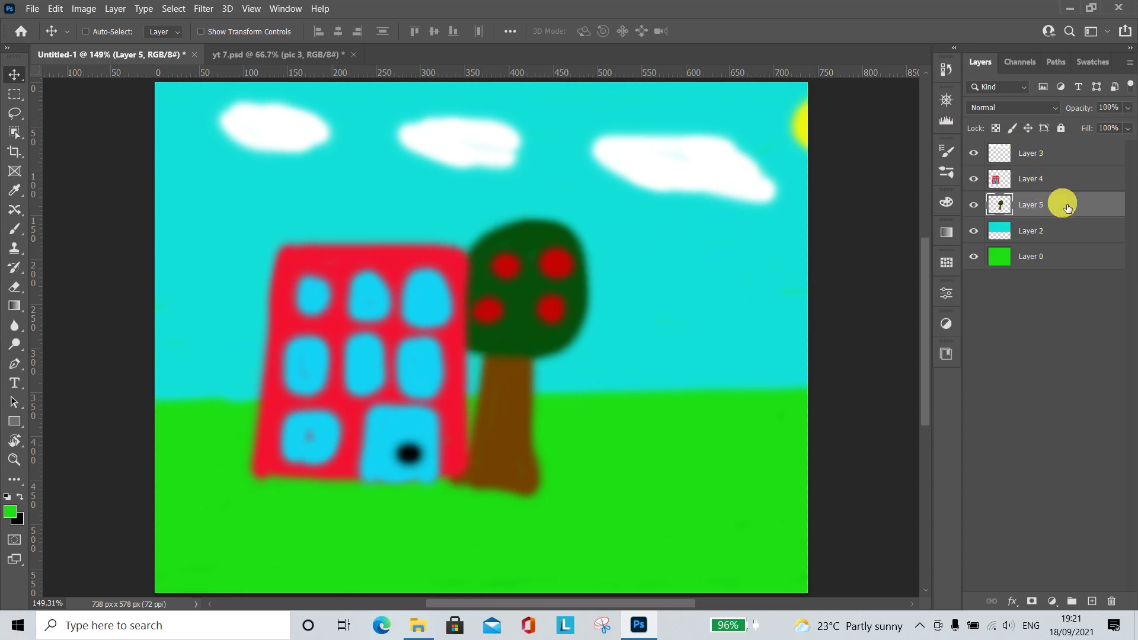
click(1038, 159)
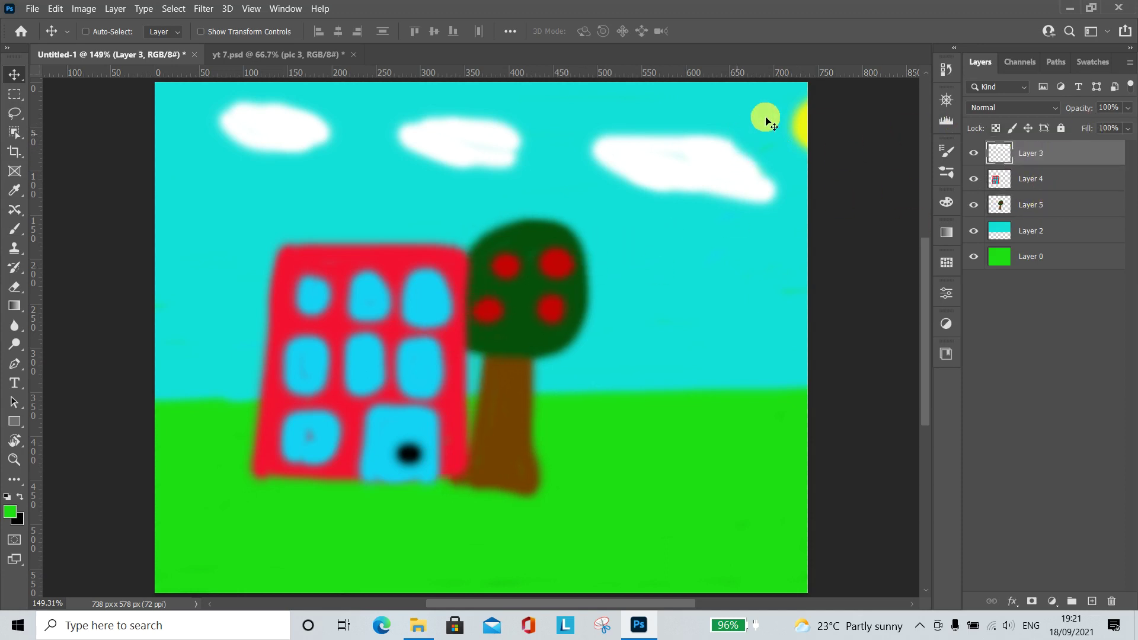
mouse_move(785, 122)
mouse_down()
mouse_move(723, 128)
mouse_move(749, 128)
mouse_up()
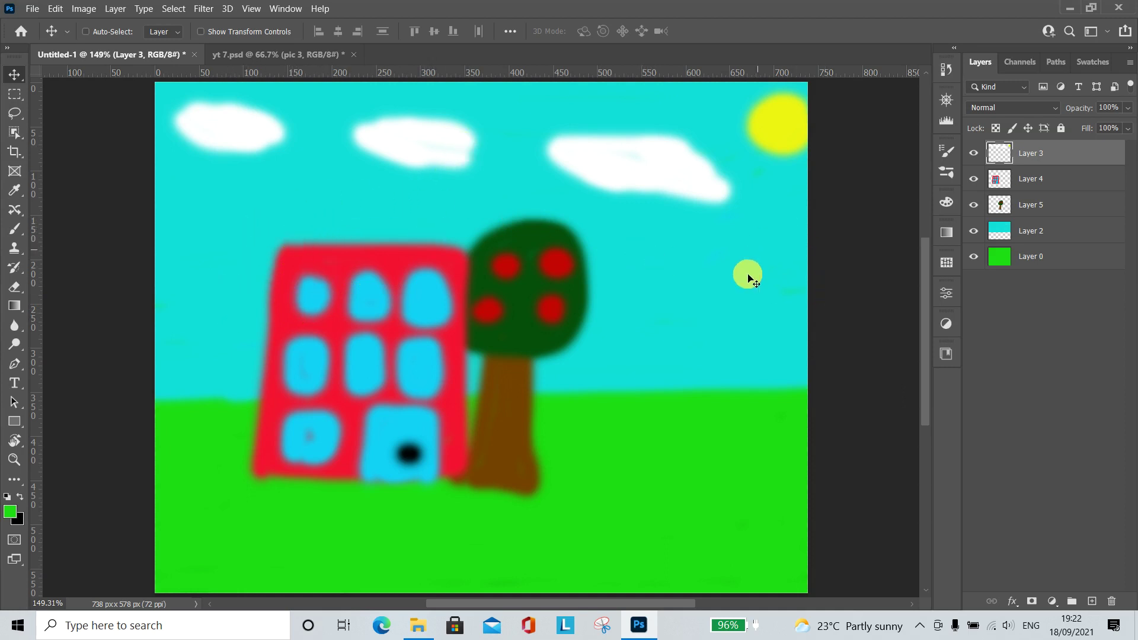
drag(711, 285, 701, 291)
In yt 7.psd, reposition the pic 1 sunset, pic 3 lake and pic 2 top photos to overlap
click(293, 56)
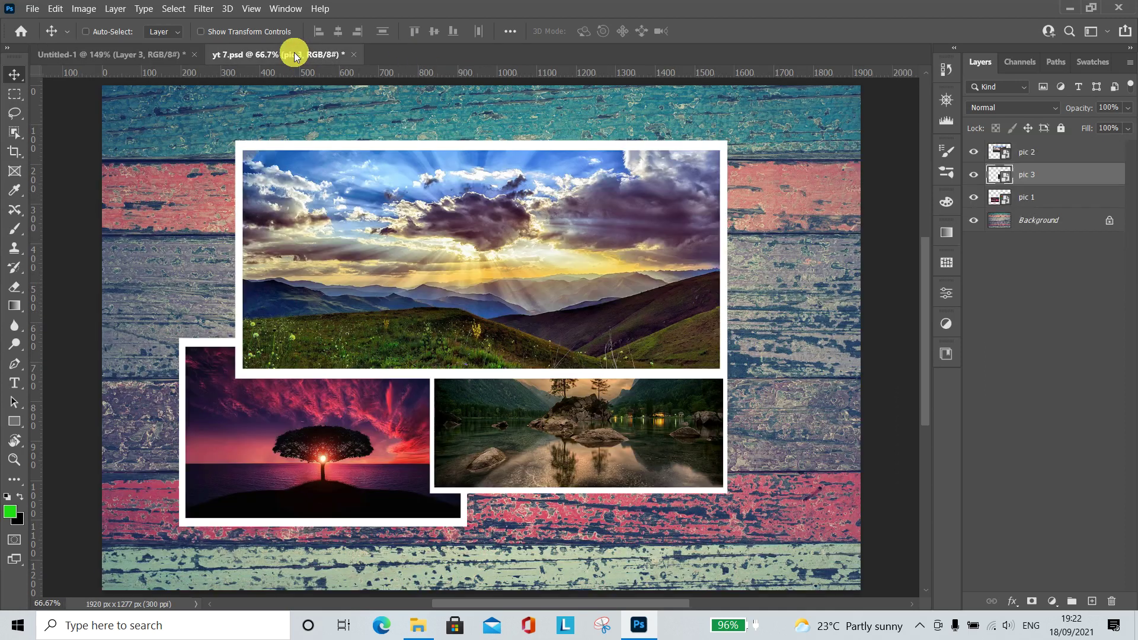
click(1035, 199)
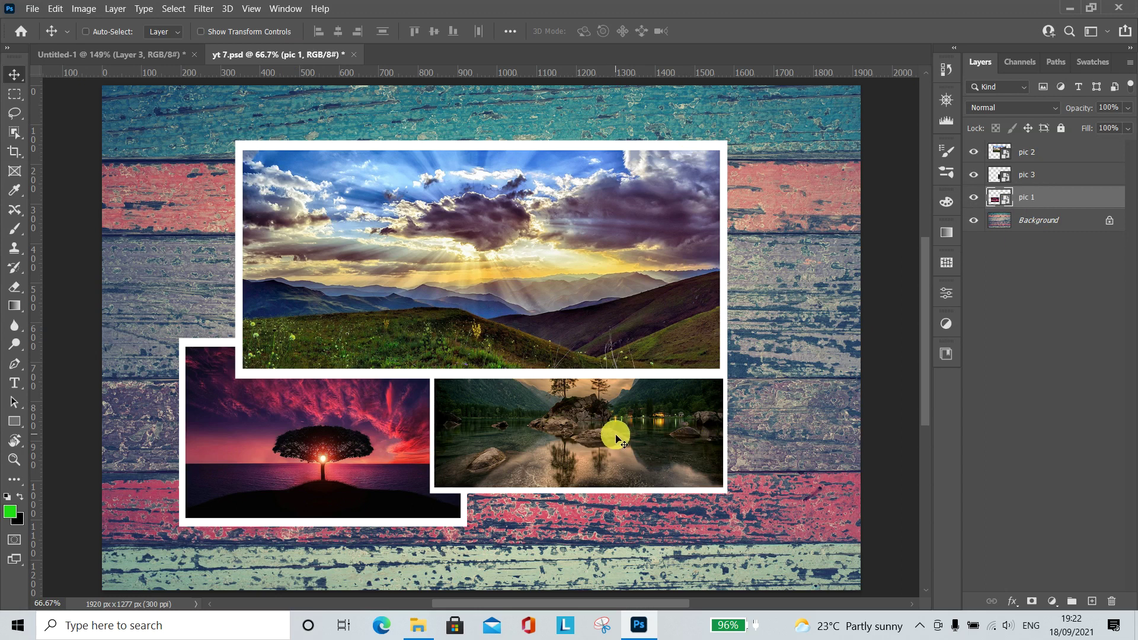
mouse_move(612, 432)
mouse_down()
mouse_move(588, 458)
mouse_move(702, 450)
mouse_up()
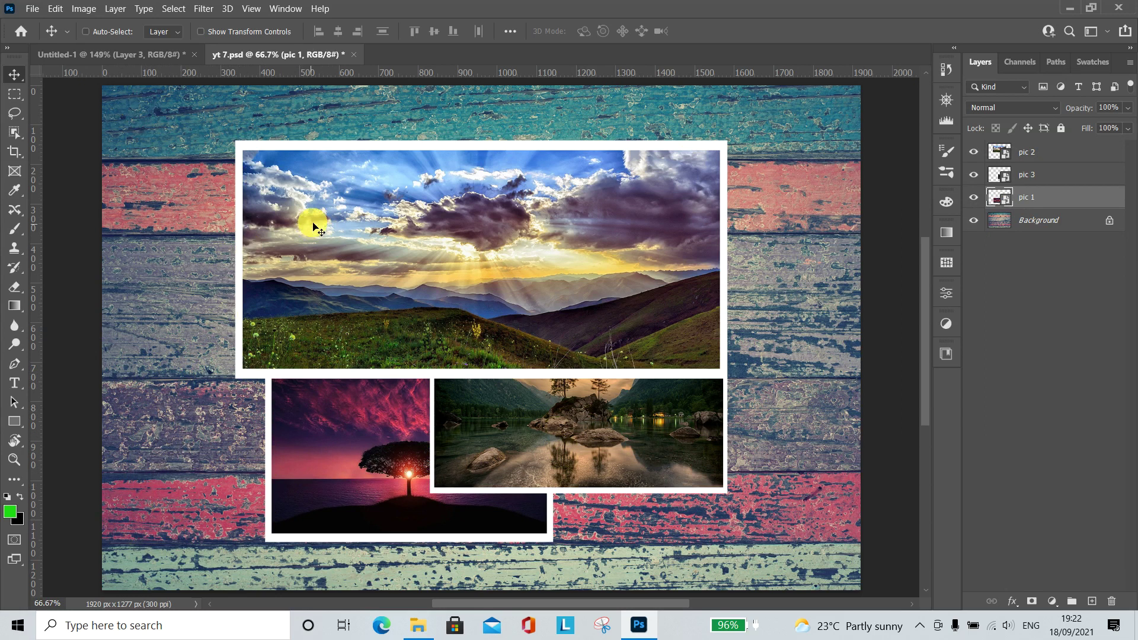
drag(326, 483, 248, 476)
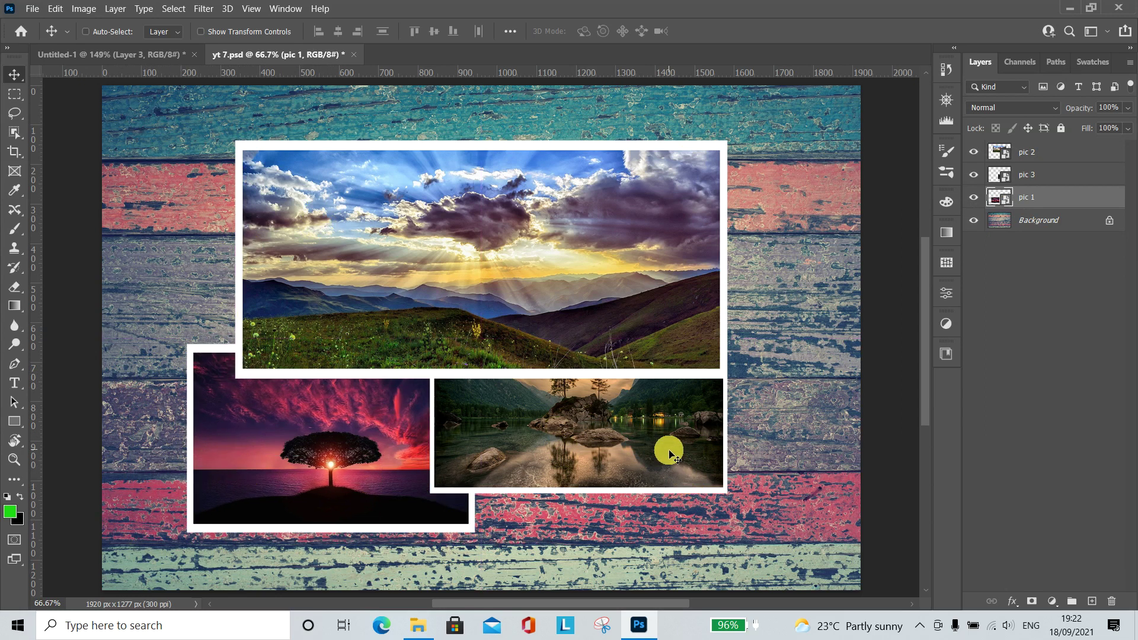
click(1070, 175)
drag(535, 426, 586, 451)
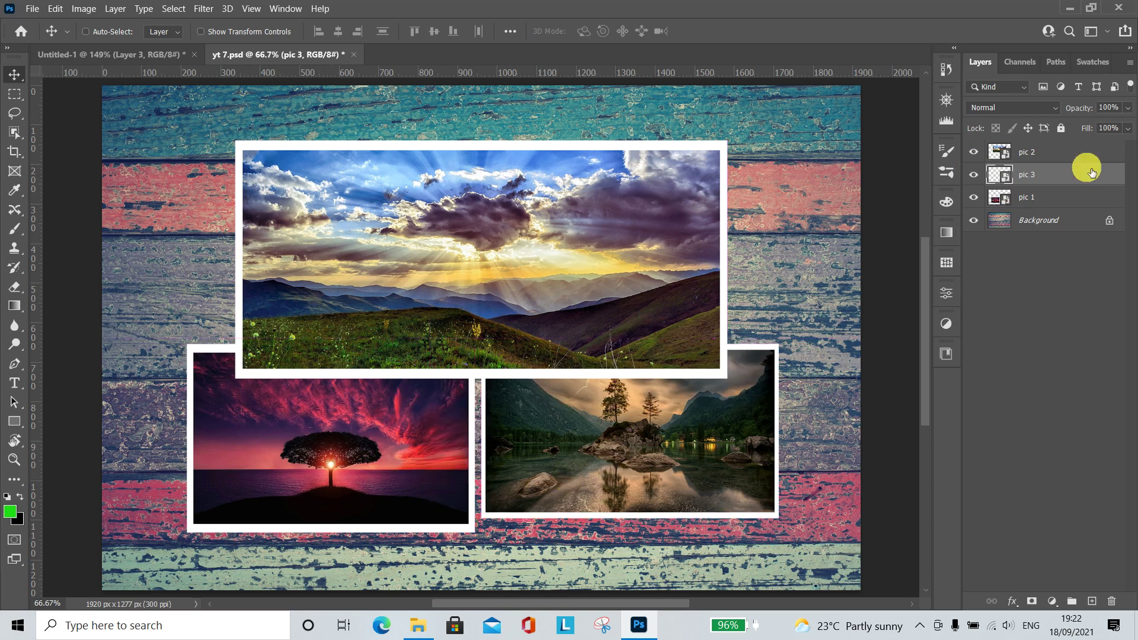
click(1029, 153)
mouse_move(580, 283)
mouse_down()
mouse_move(579, 268)
mouse_move(544, 292)
mouse_up()
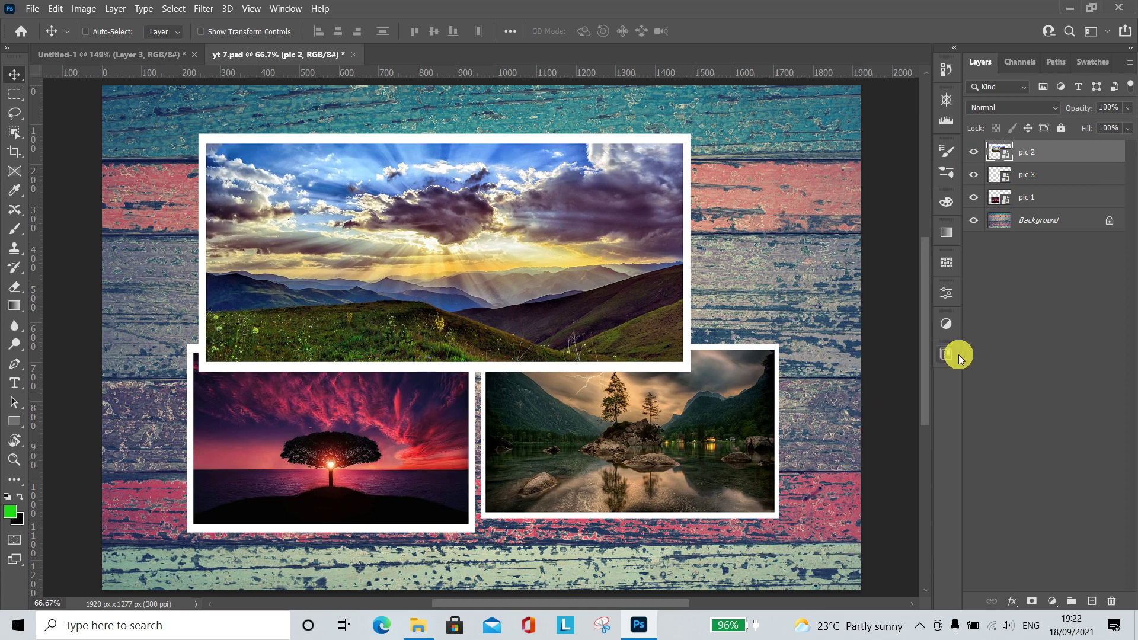
Select the pic 2 and pic 3 layers and move the top and lake photos right and down
click(1053, 176)
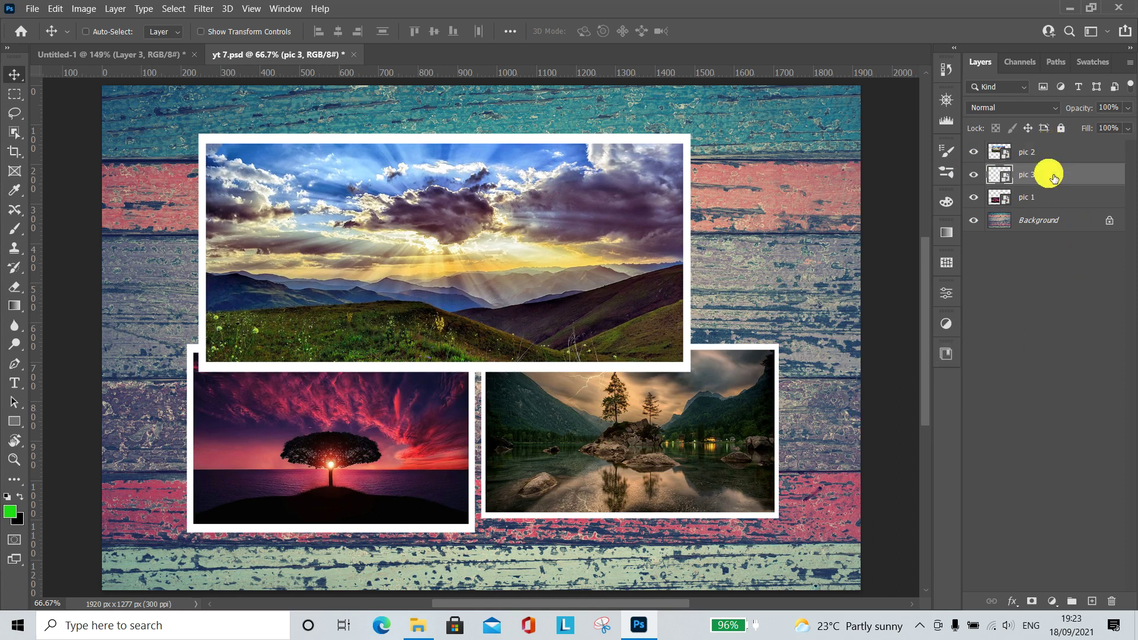
click(1049, 199)
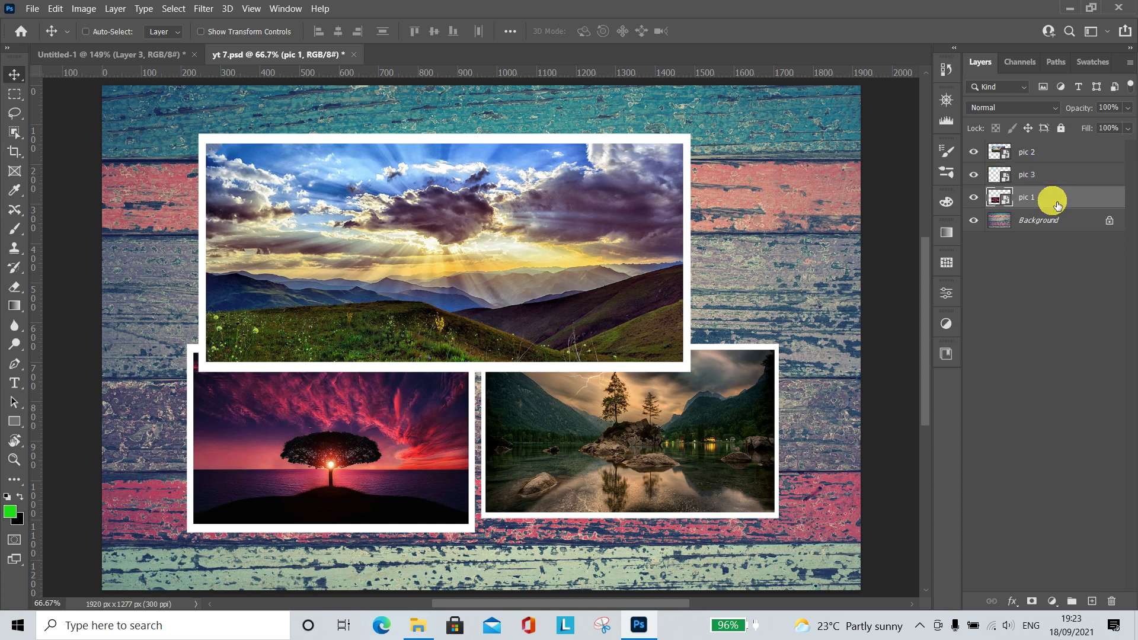
click(1061, 181)
click(1054, 155)
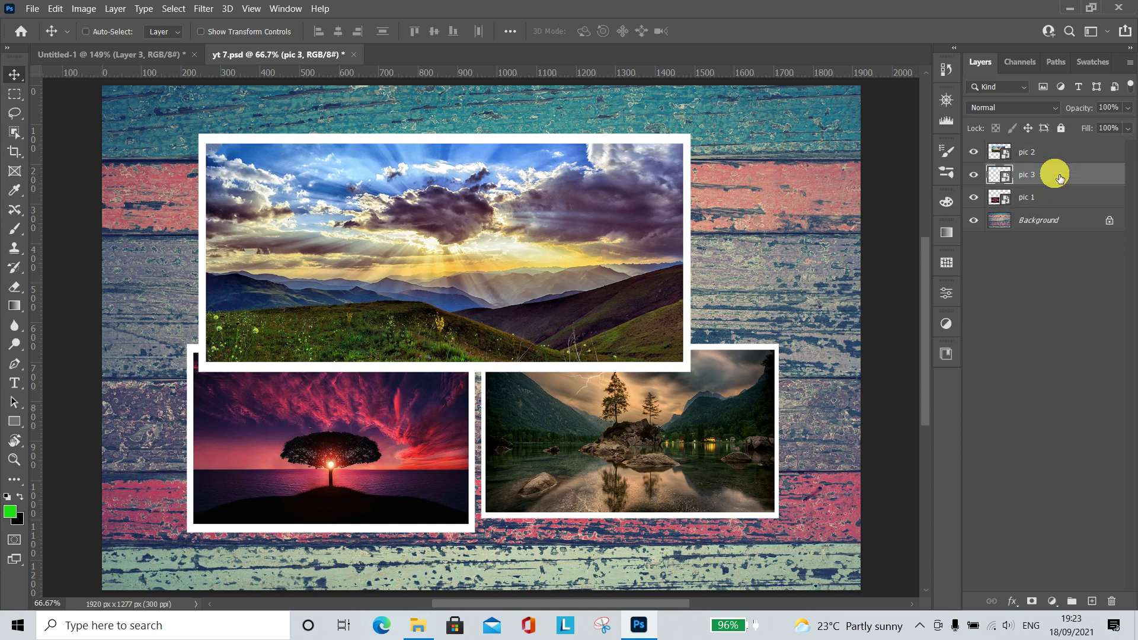
click(1058, 199)
click(1054, 175)
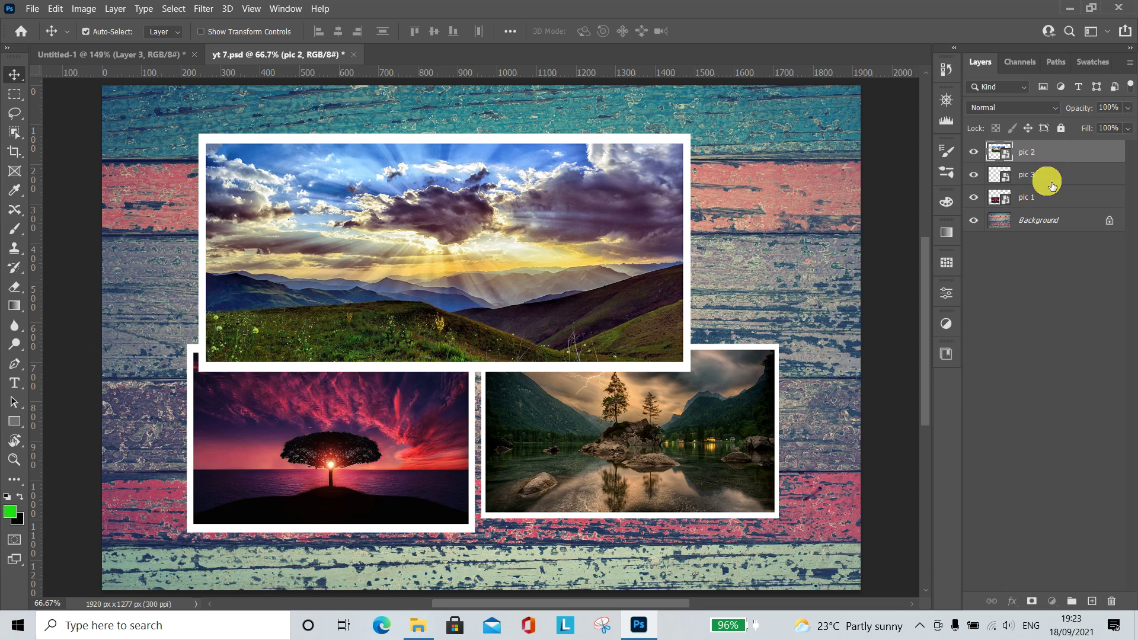
shift+click(1054, 177)
shift+click(1052, 201)
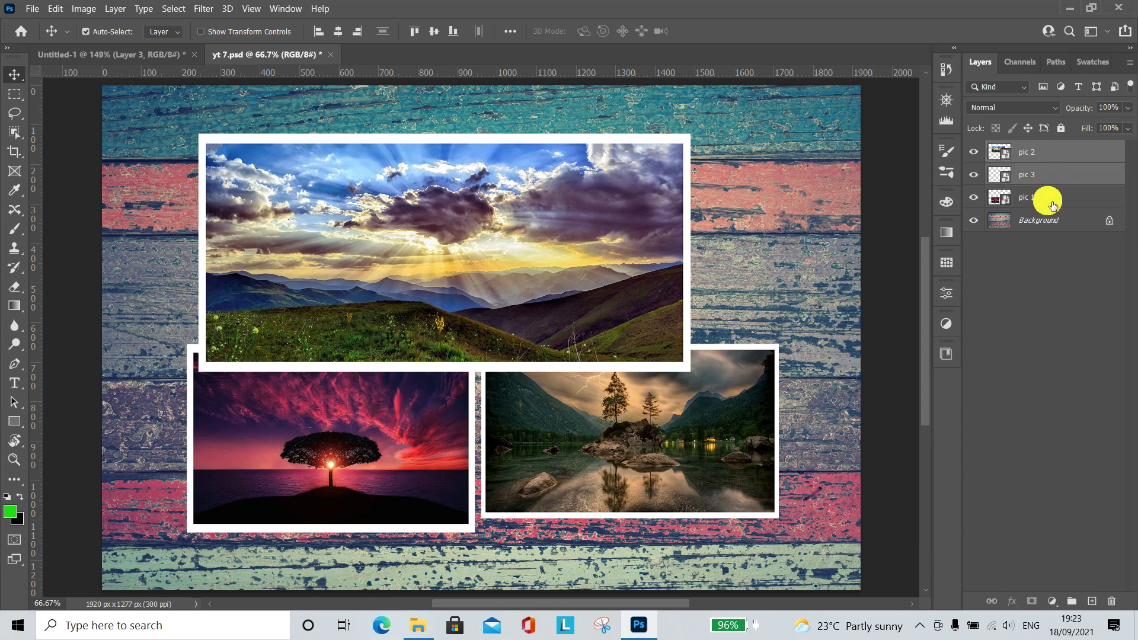
drag(614, 218, 638, 235)
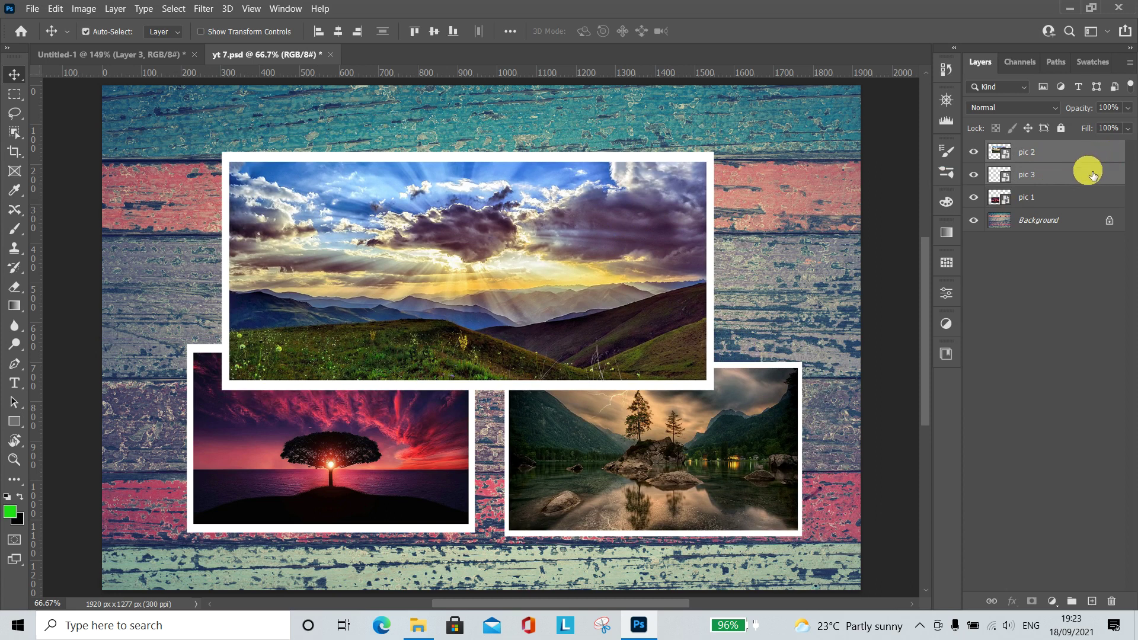
Switch the selection to pic 2 and pic 1 and move those photos right and up
ctrl+click(1074, 177)
ctrl+click(1073, 197)
drag(551, 355, 582, 342)
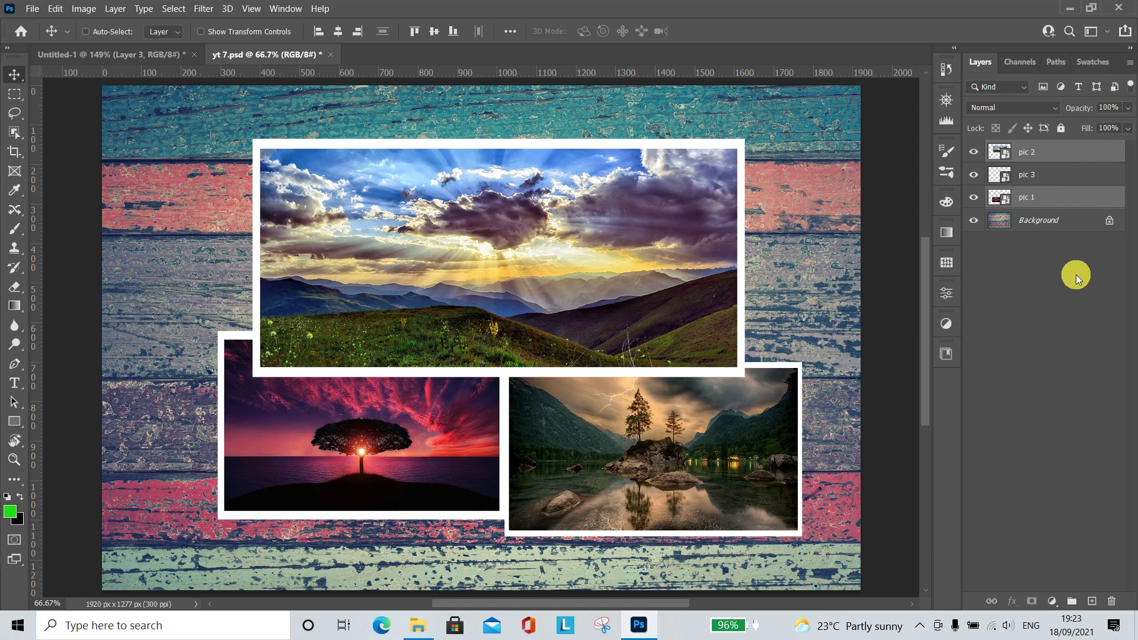
ctrl+click(1076, 199)
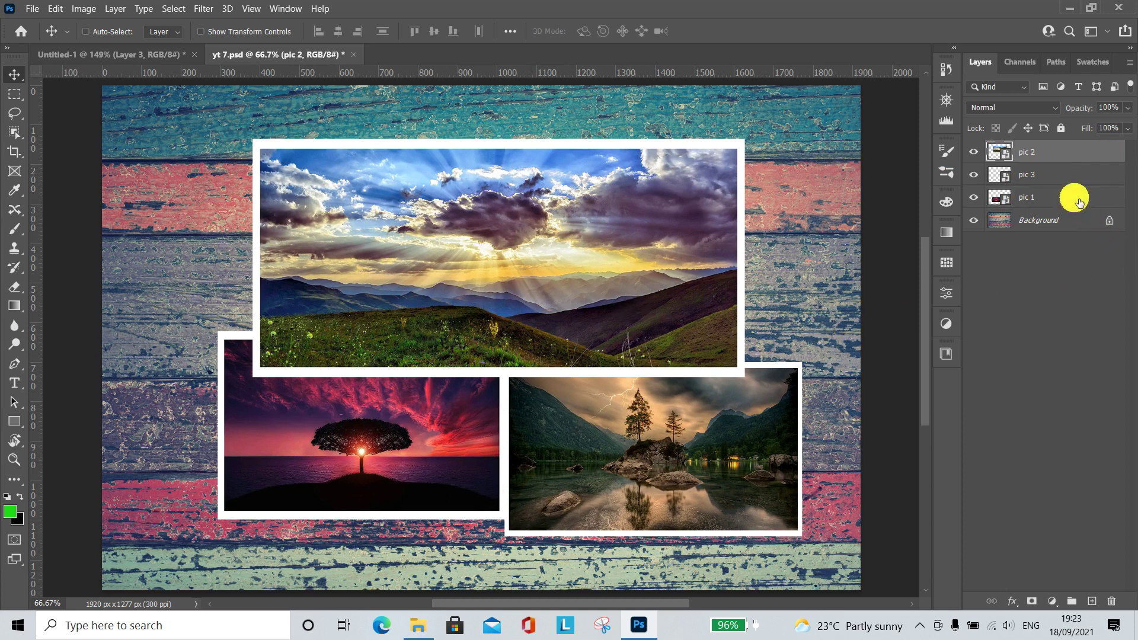
Select pic 1 and drag the tree-sunset photo down and left beneath the mountain-sunrise photo
ctrl+click(1077, 202)
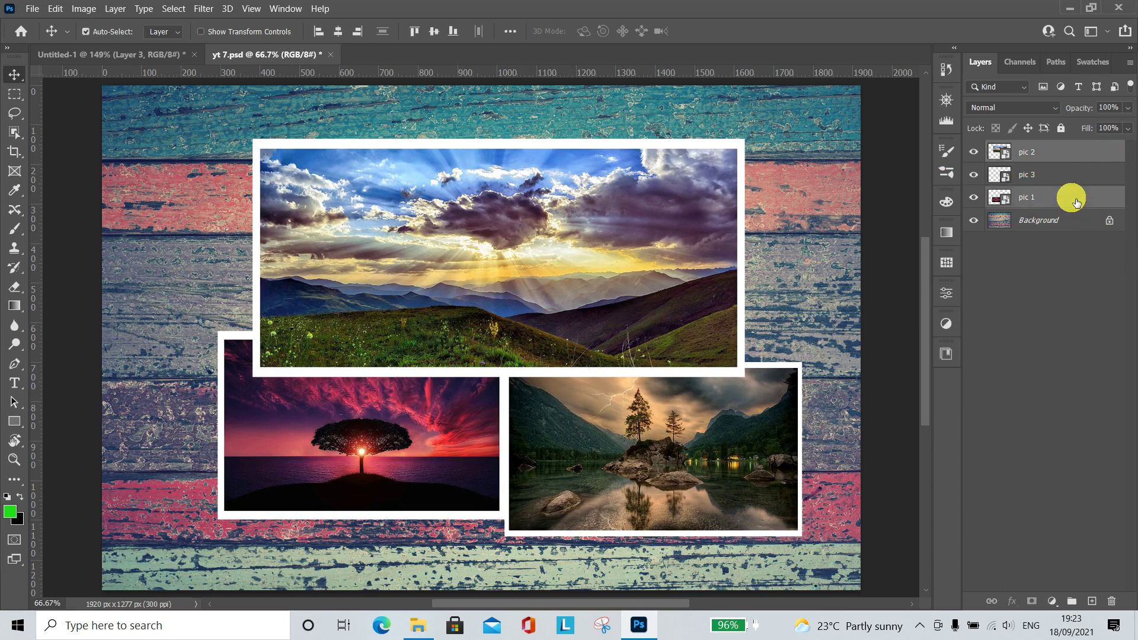
double_click(1077, 201)
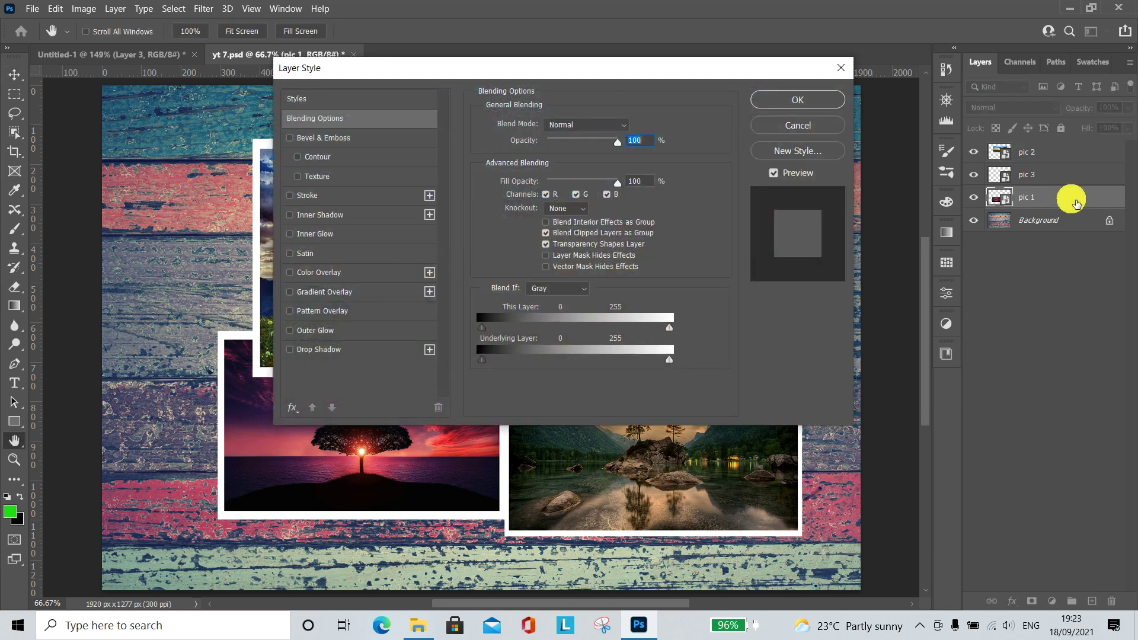
click(795, 96)
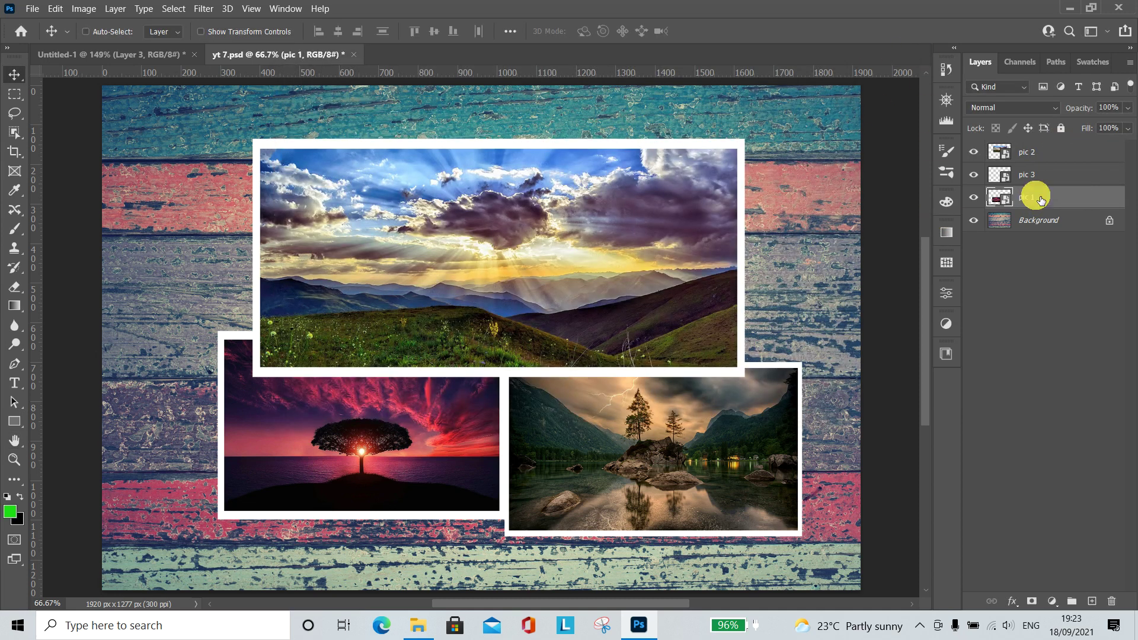
mouse_move(642, 289)
mouse_down()
mouse_move(658, 278)
mouse_move(654, 266)
mouse_up()
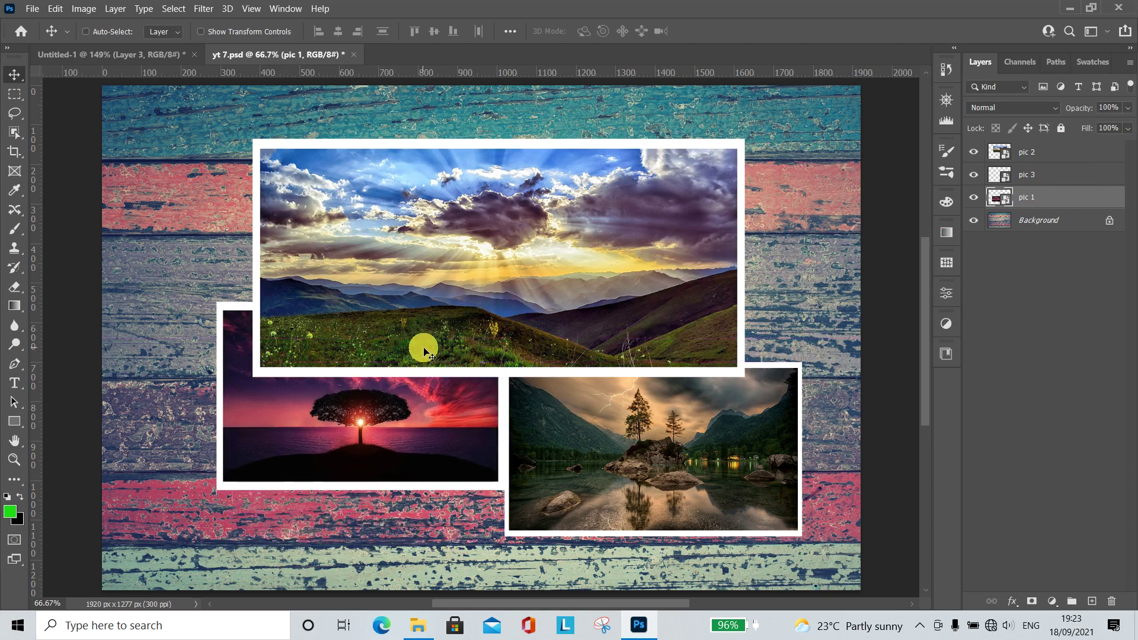
right_click(347, 342)
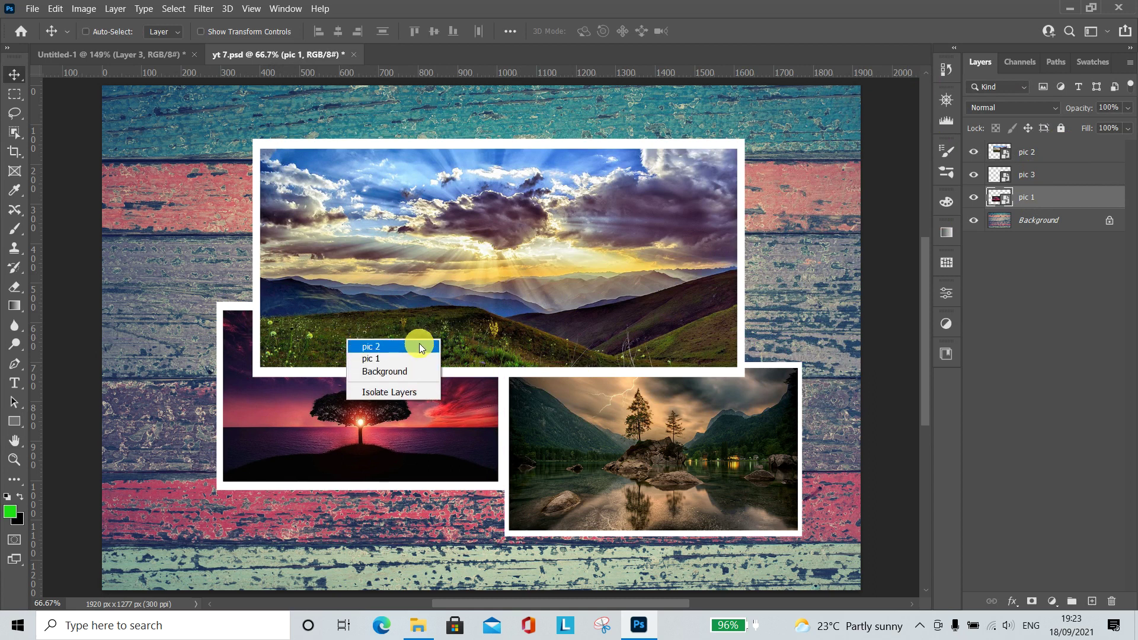
click(389, 356)
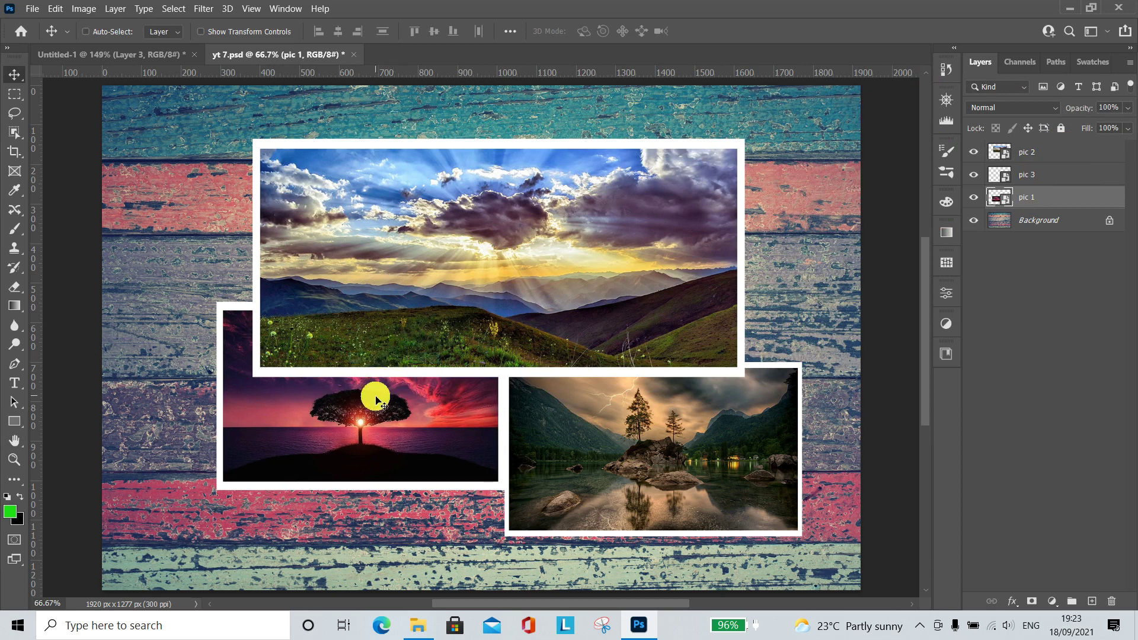
drag(377, 402, 352, 430)
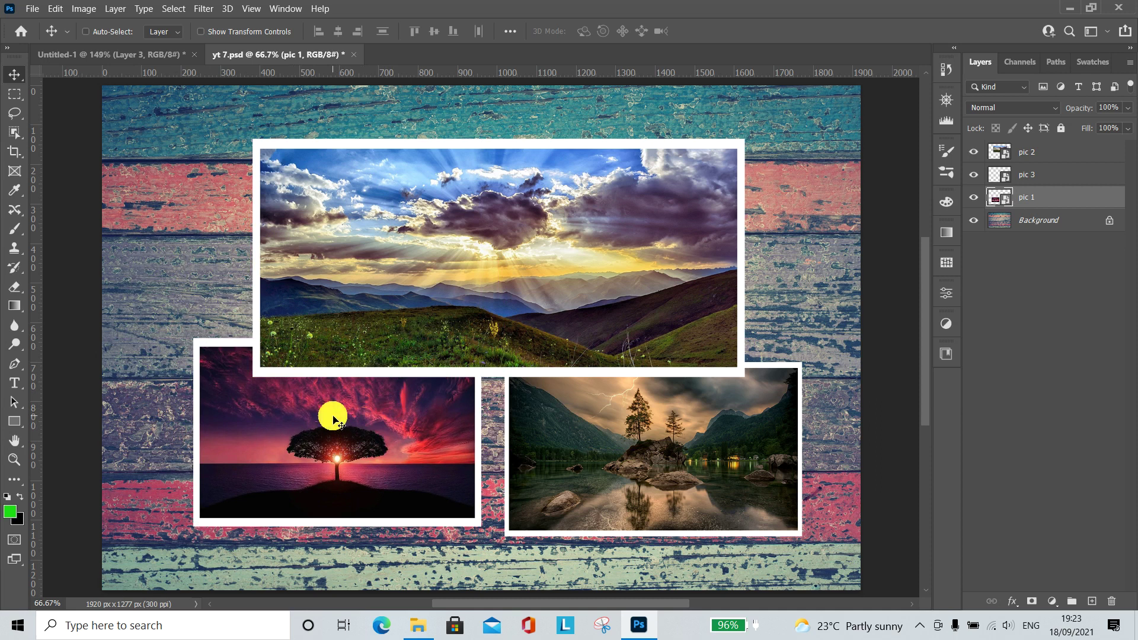
Using Ctrl to pick layers on canvas, shuffle the mountain-sunrise, tree-sunset and lake photos around
key(ctrl)
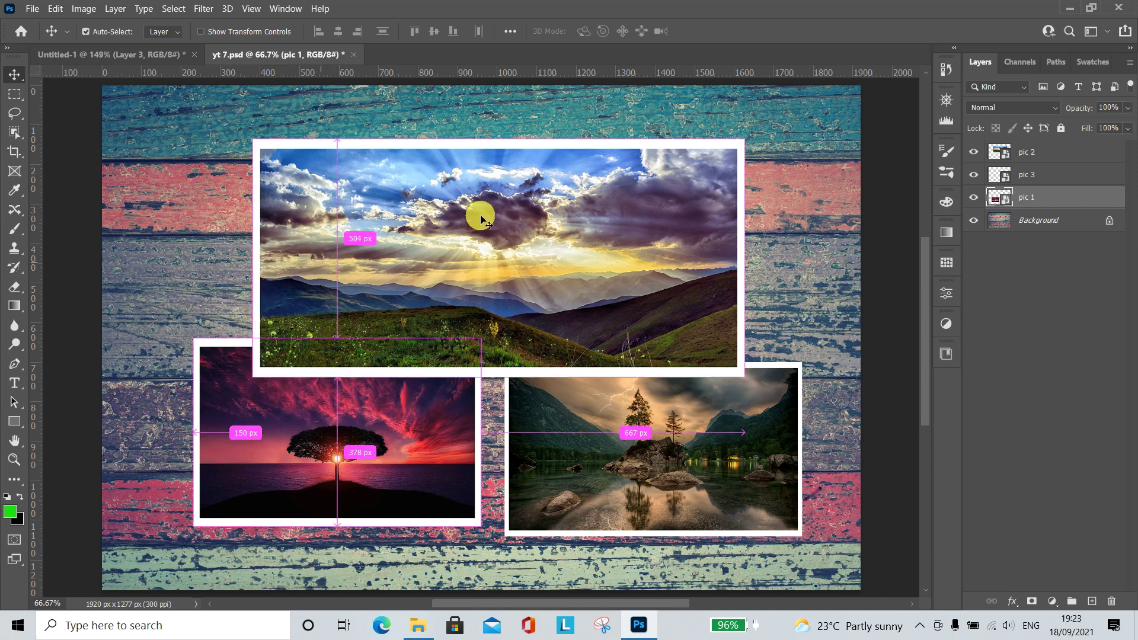
click(363, 212)
drag(347, 306, 304, 255)
drag(298, 411, 246, 434)
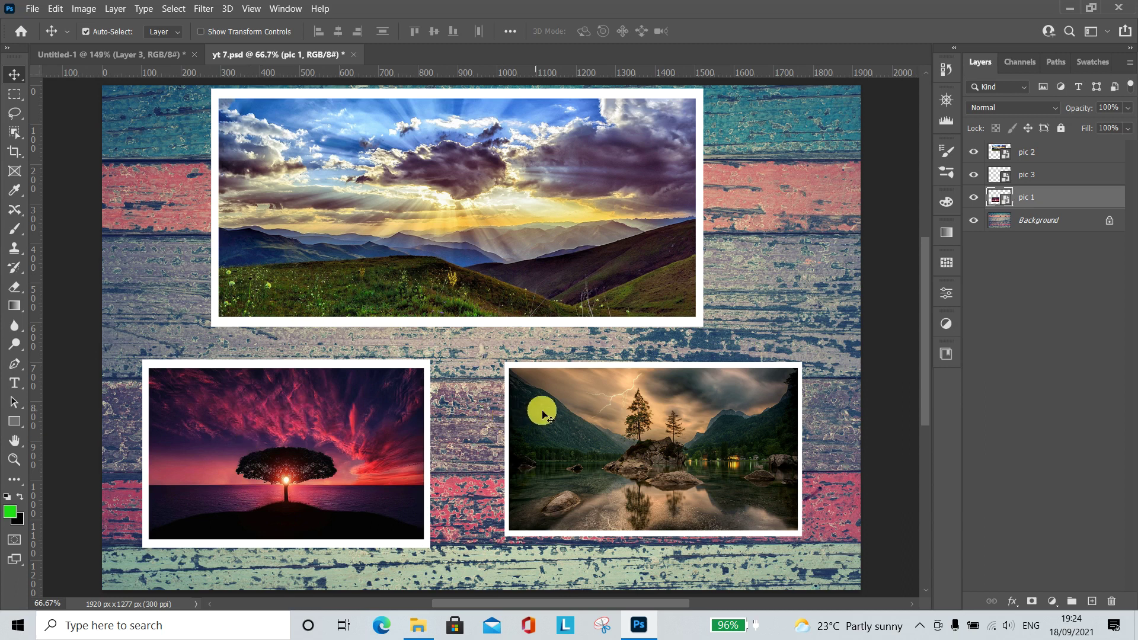
drag(543, 413, 548, 415)
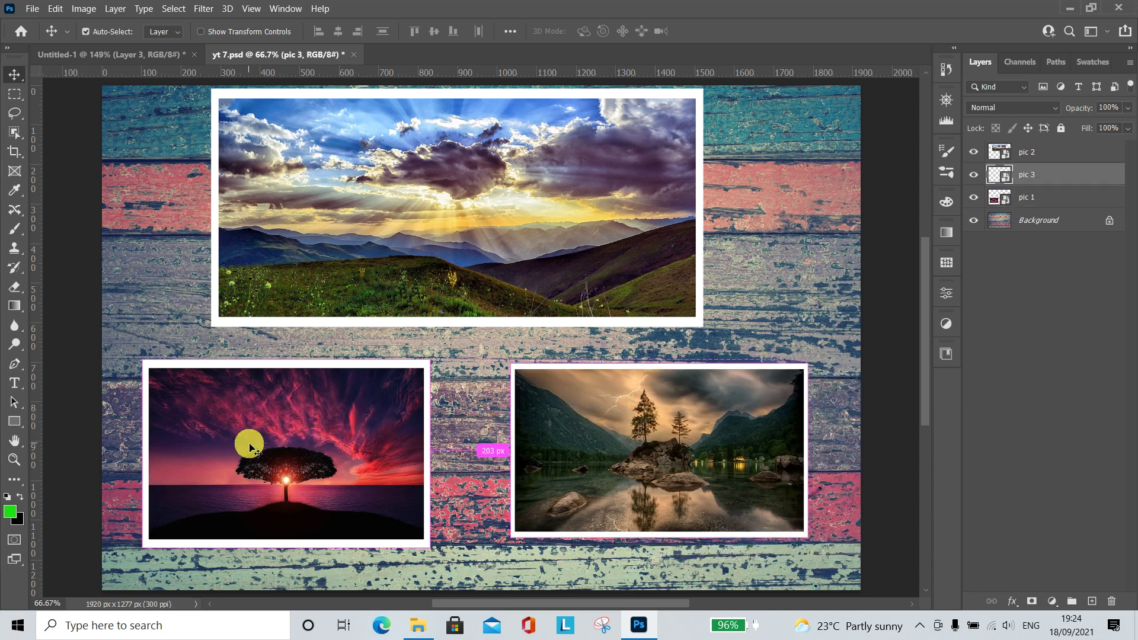
drag(249, 448, 282, 432)
mouse_move(399, 246)
mouse_down()
mouse_move(407, 274)
mouse_move(442, 306)
mouse_up()
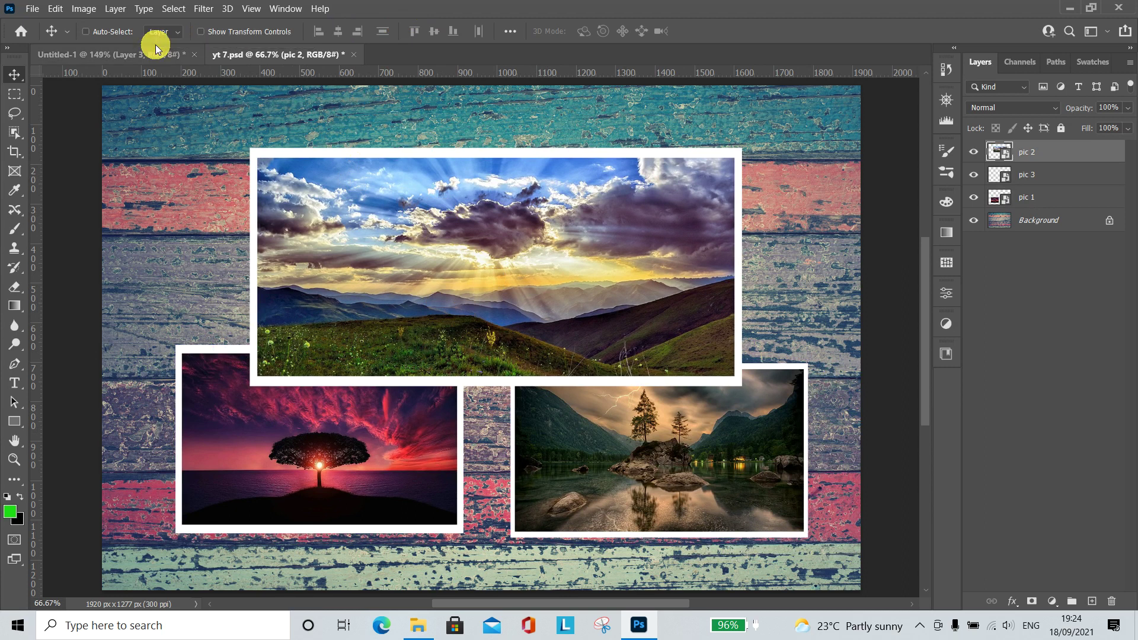
Enable Auto-Select, put the mountain-sunrise photo on top and the tree-sunset and lake photos below
click(86, 32)
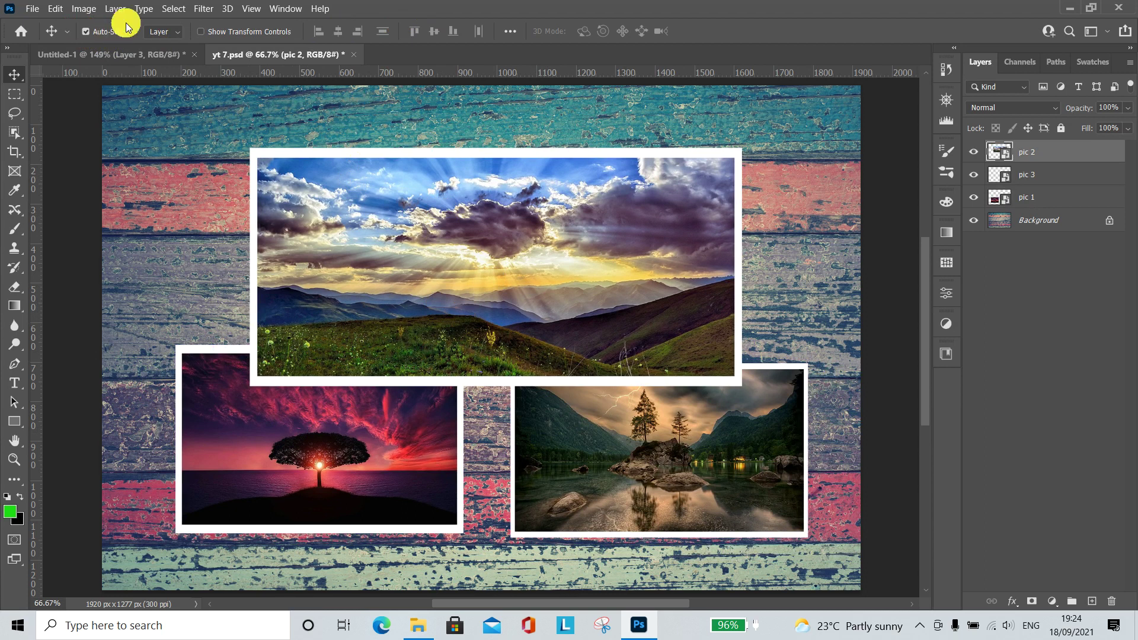
drag(354, 283, 354, 228)
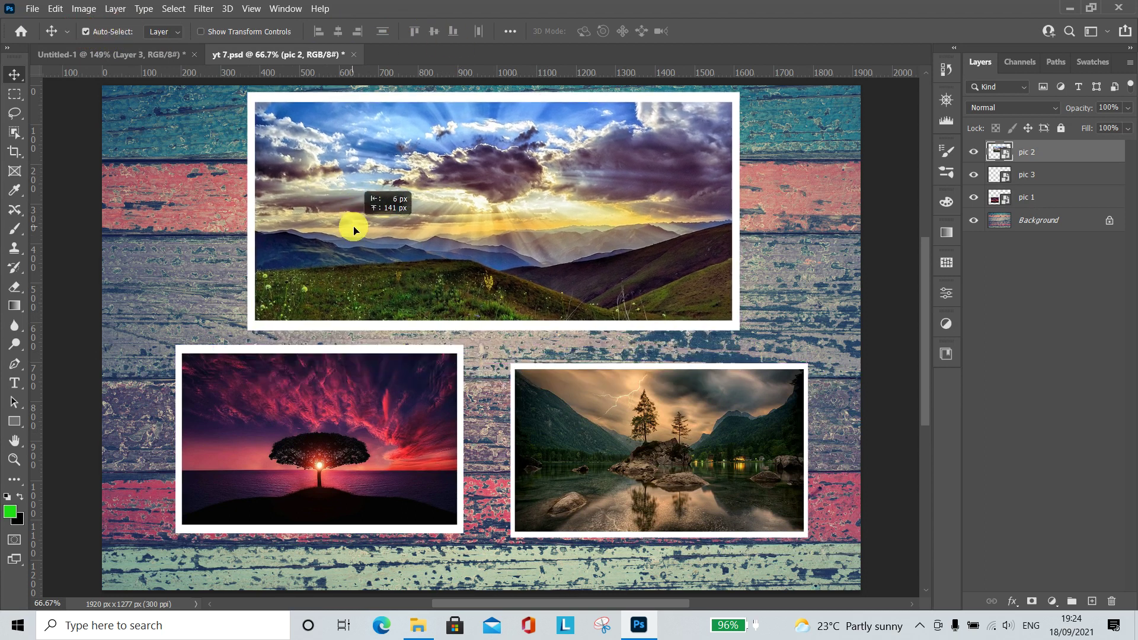
mouse_move(280, 433)
mouse_down()
mouse_move(243, 413)
mouse_move(257, 441)
mouse_up()
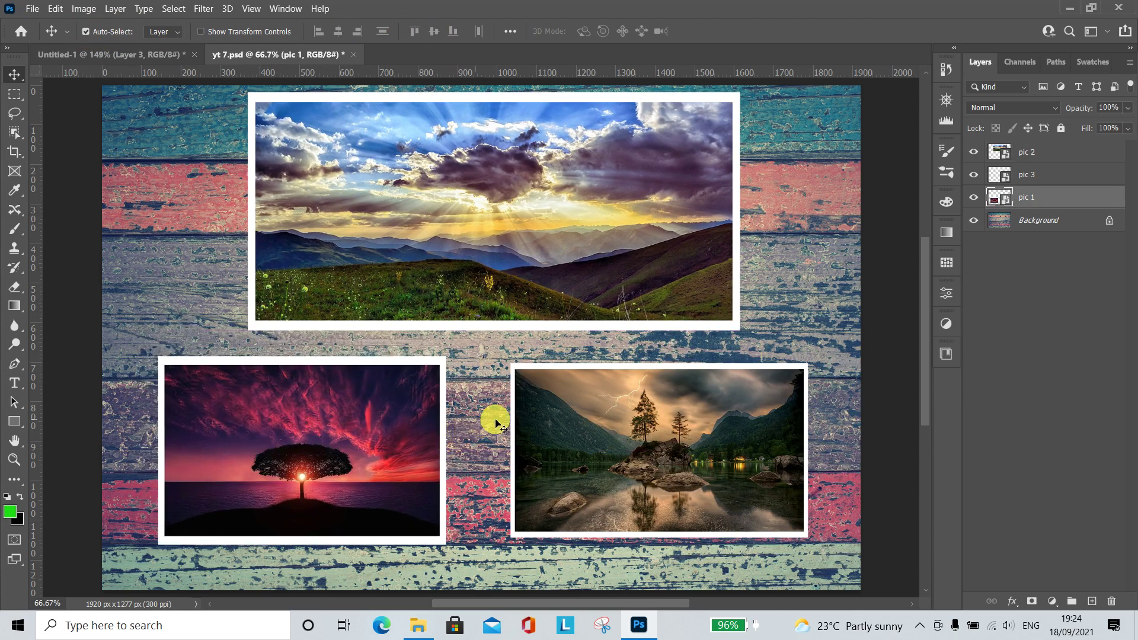
drag(496, 437, 518, 360)
drag(693, 439, 671, 432)
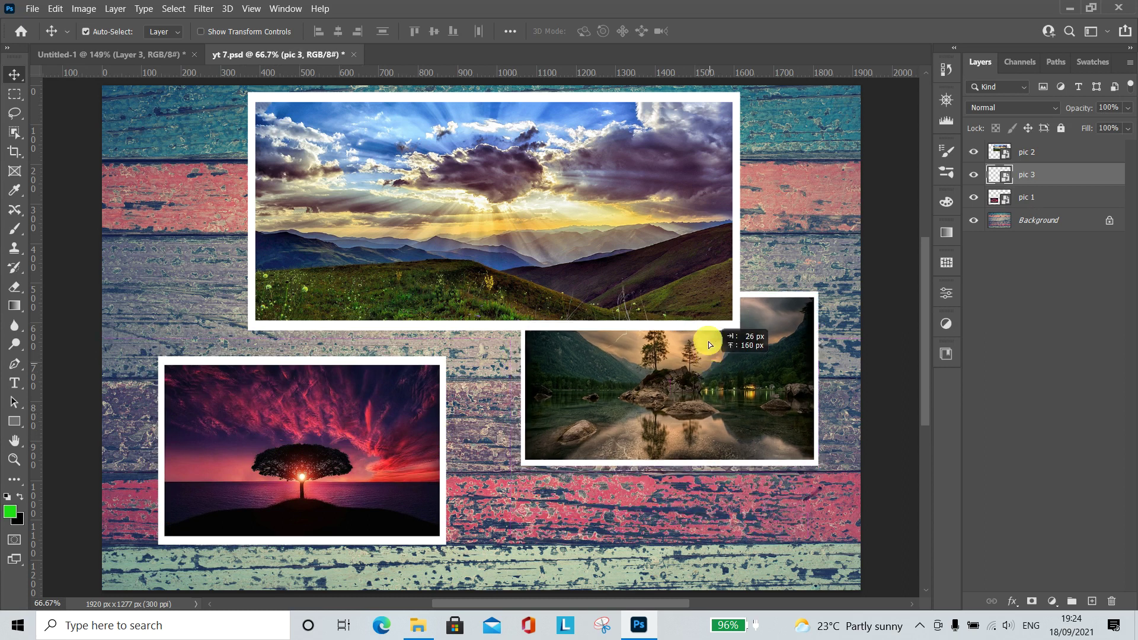
click(335, 454)
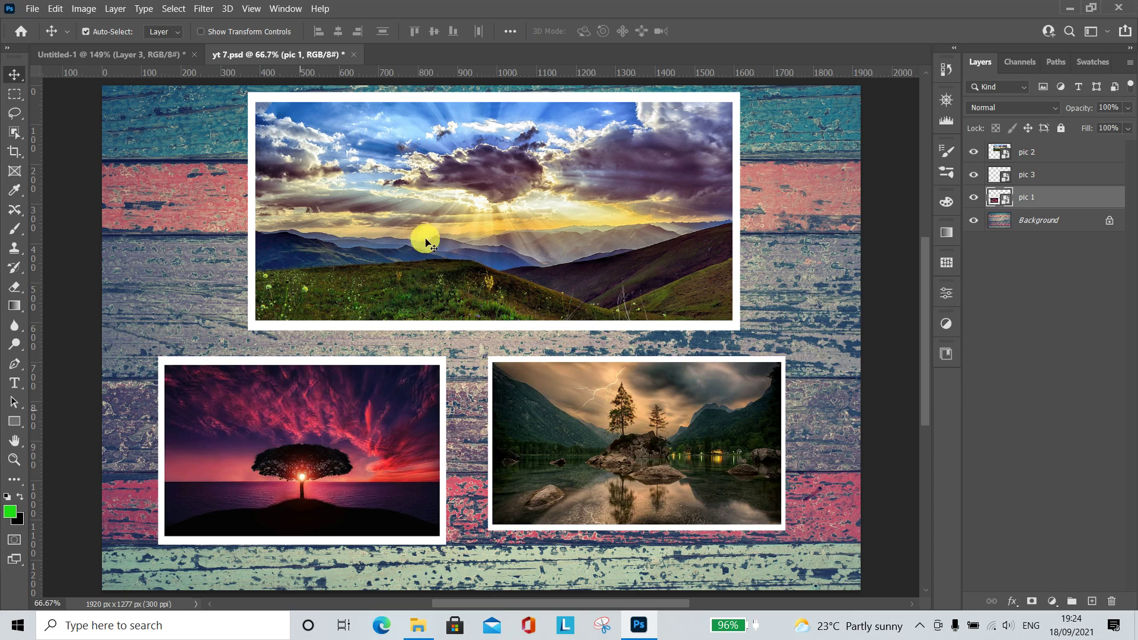
Add pic 2 and pic 3 to the selection and move the photos right and up together
shift+click(445, 187)
drag(445, 194, 464, 199)
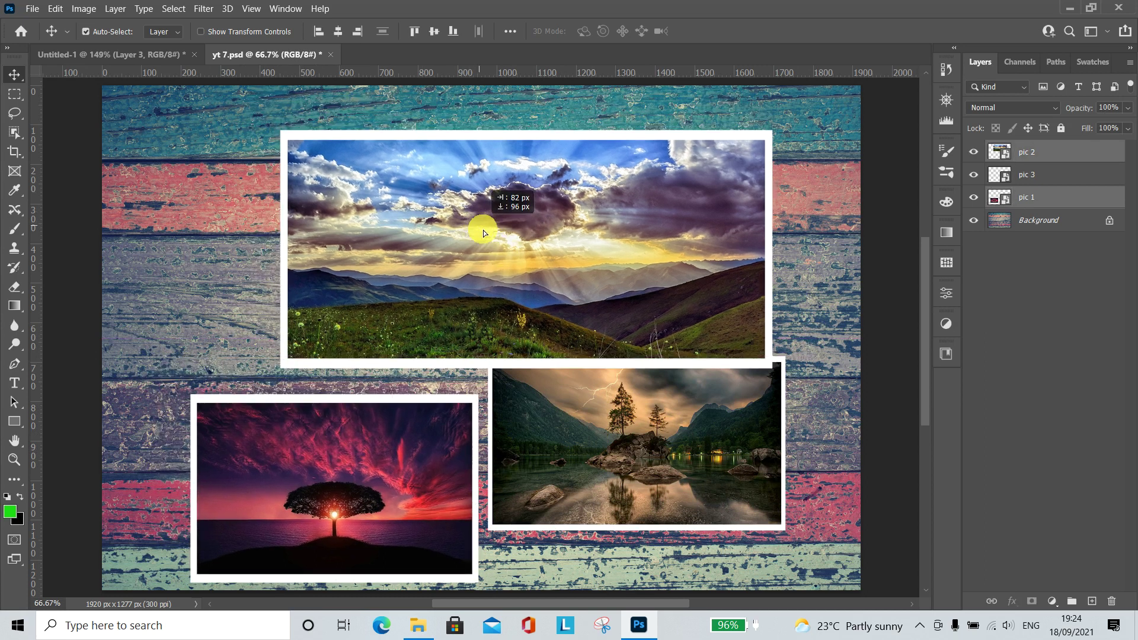
shift+click(567, 377)
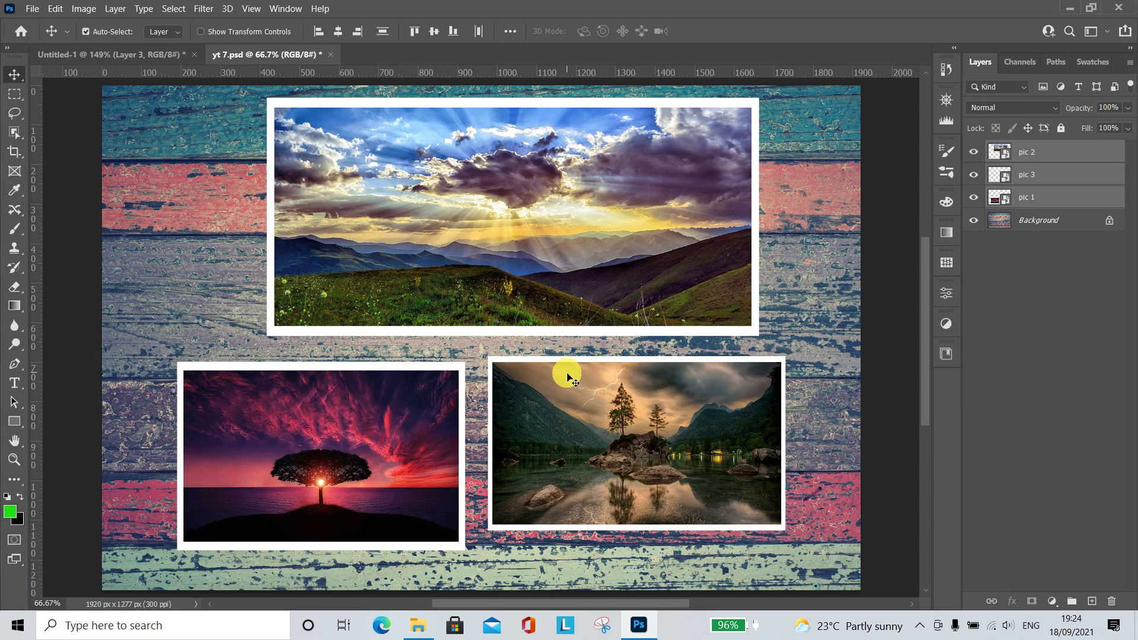
drag(567, 377, 591, 364)
Reposition the tree photo and the landscape photo individually, then marquee-select all three photo layers
shift+click(521, 279)
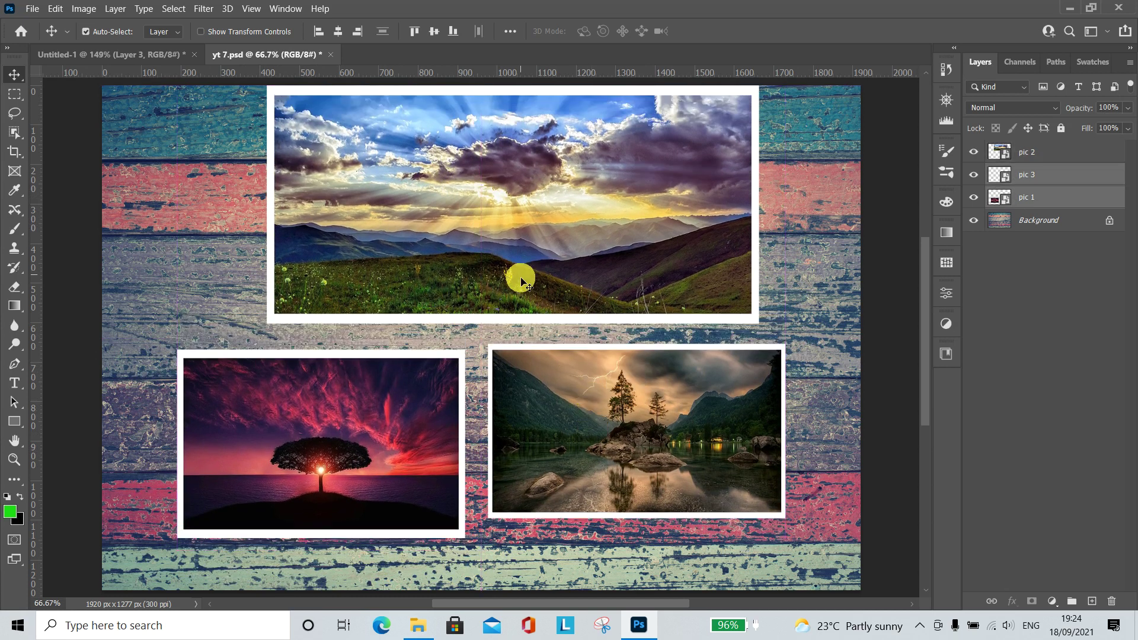
shift+click(571, 400)
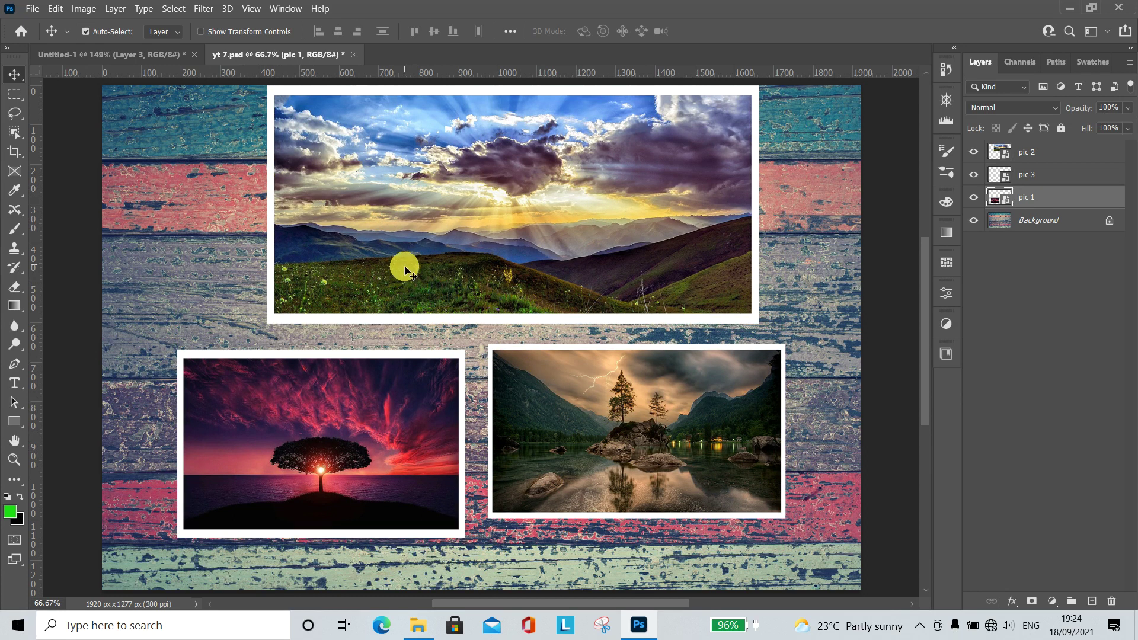
mouse_move(384, 433)
mouse_down()
mouse_move(407, 396)
mouse_move(367, 451)
mouse_up()
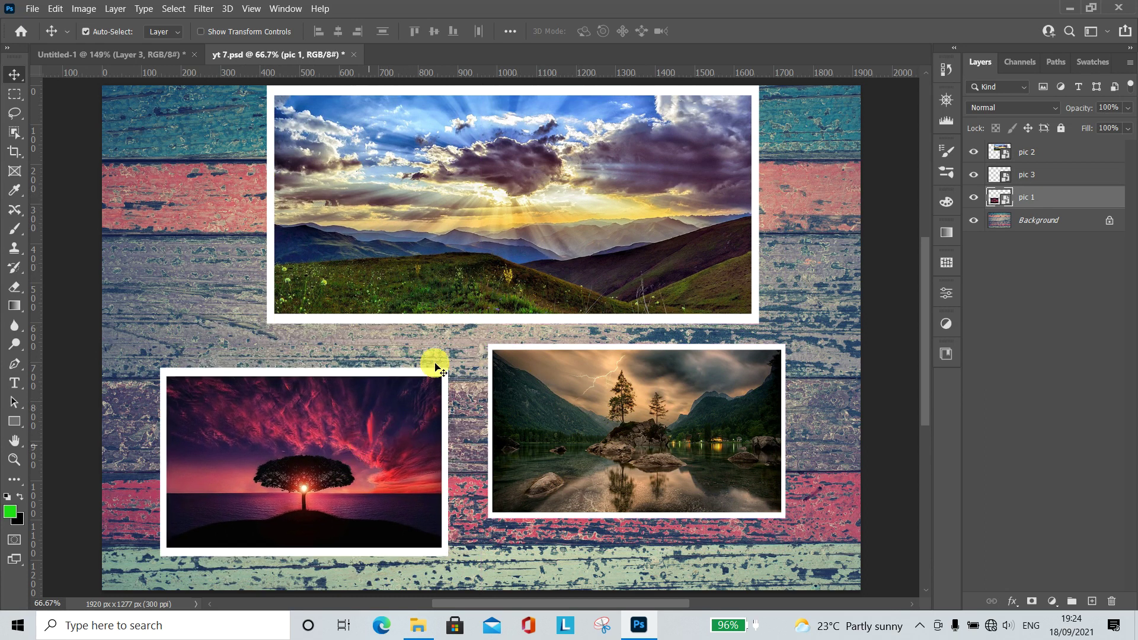
drag(503, 287, 474, 316)
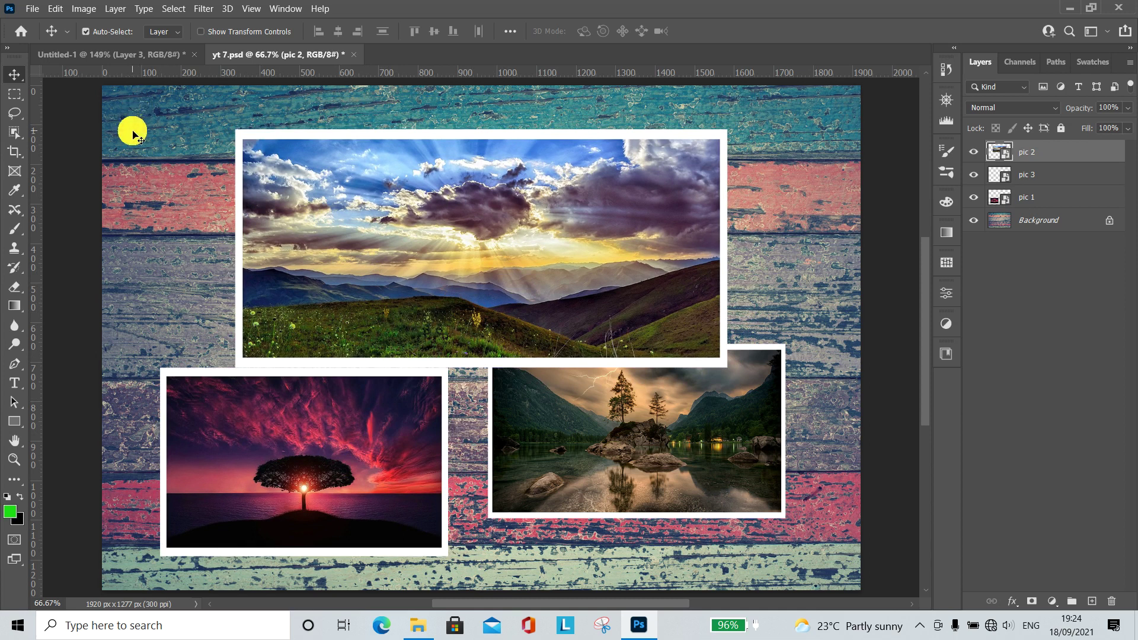
mouse_move(133, 131)
mouse_down()
mouse_move(168, 246)
mouse_move(190, 275)
mouse_move(219, 297)
mouse_move(320, 315)
mouse_move(350, 449)
mouse_move(602, 465)
mouse_move(622, 427)
mouse_move(689, 491)
mouse_move(589, 482)
mouse_move(561, 414)
mouse_move(622, 432)
mouse_move(637, 457)
mouse_move(623, 455)
mouse_up()
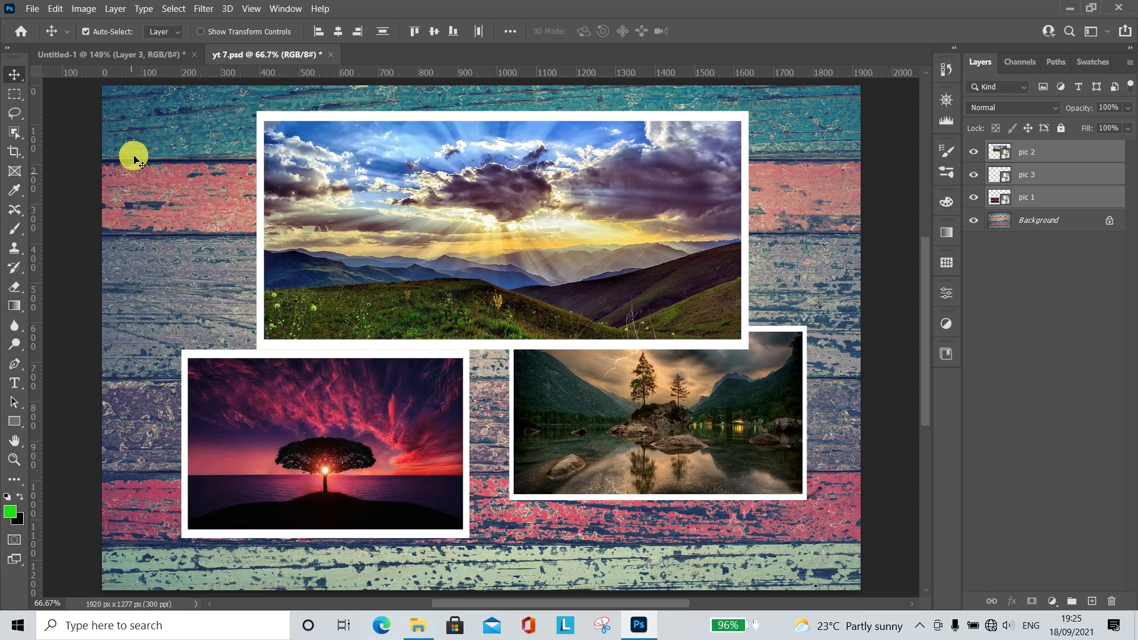
Deselect the layers, move the landscape photo left and down, and slide the lake photo left
click(164, 127)
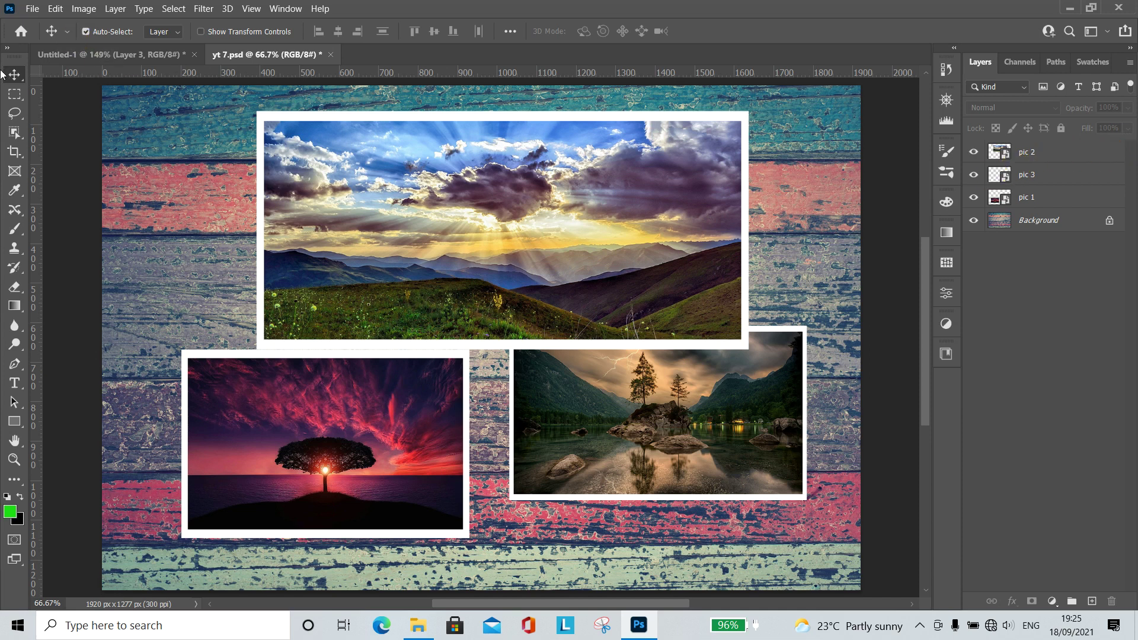
mouse_move(551, 204)
mouse_down()
mouse_move(521, 219)
mouse_move(541, 246)
mouse_move(540, 204)
mouse_move(528, 200)
mouse_move(529, 215)
mouse_up()
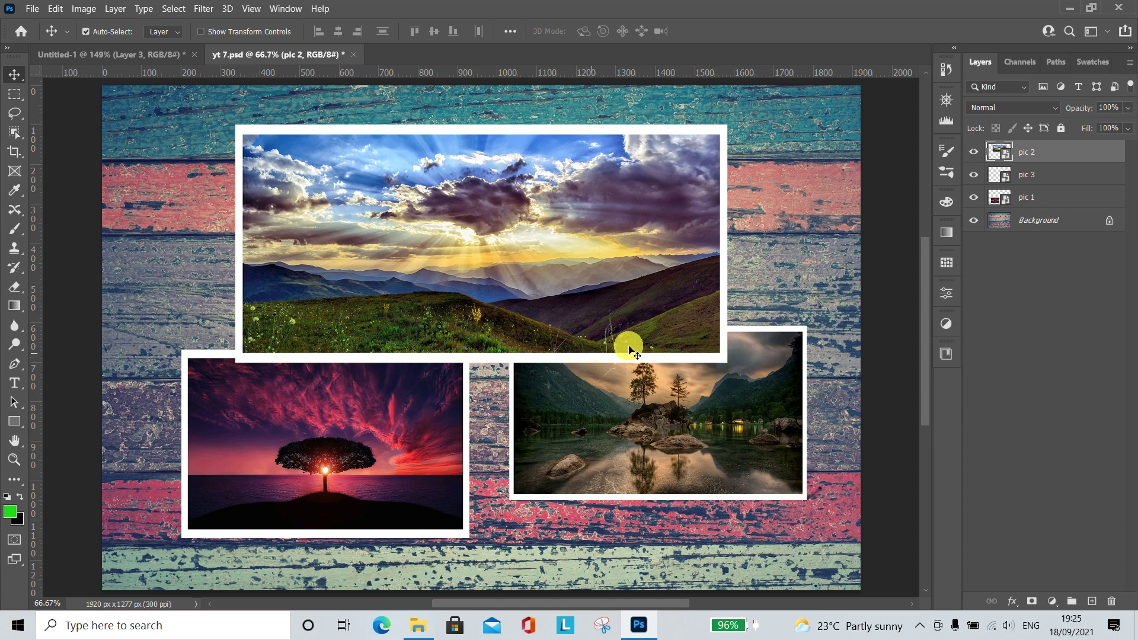
drag(799, 422, 770, 439)
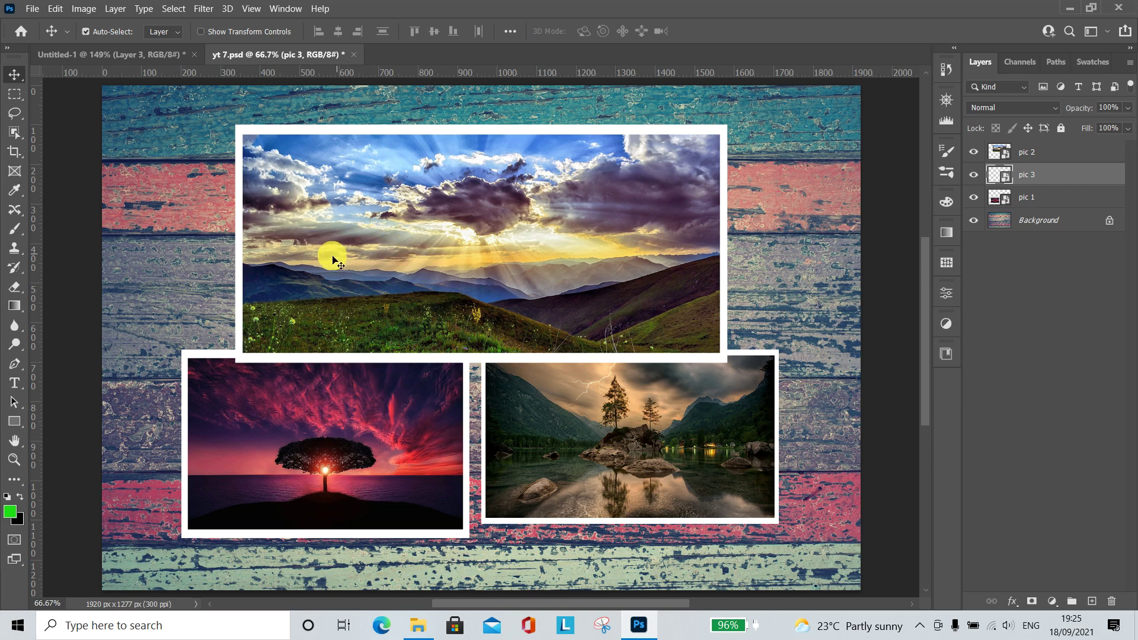
Turn off Auto-Select and tighten the layout, the lake photo overlapping the tree photo under the landscape
drag(451, 271, 437, 286)
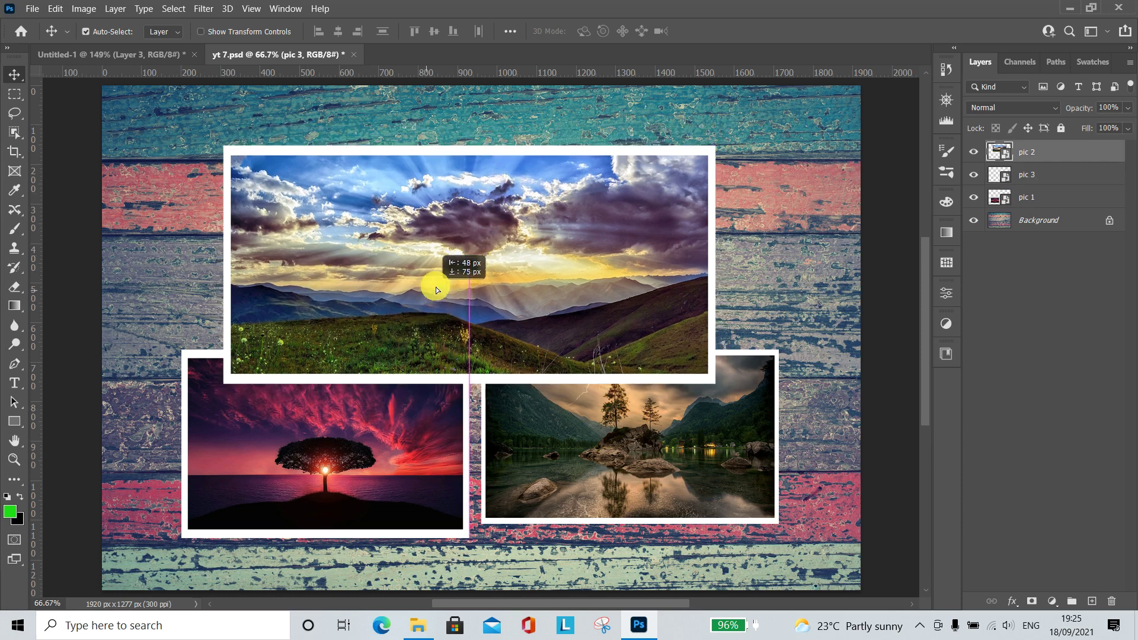
click(85, 32)
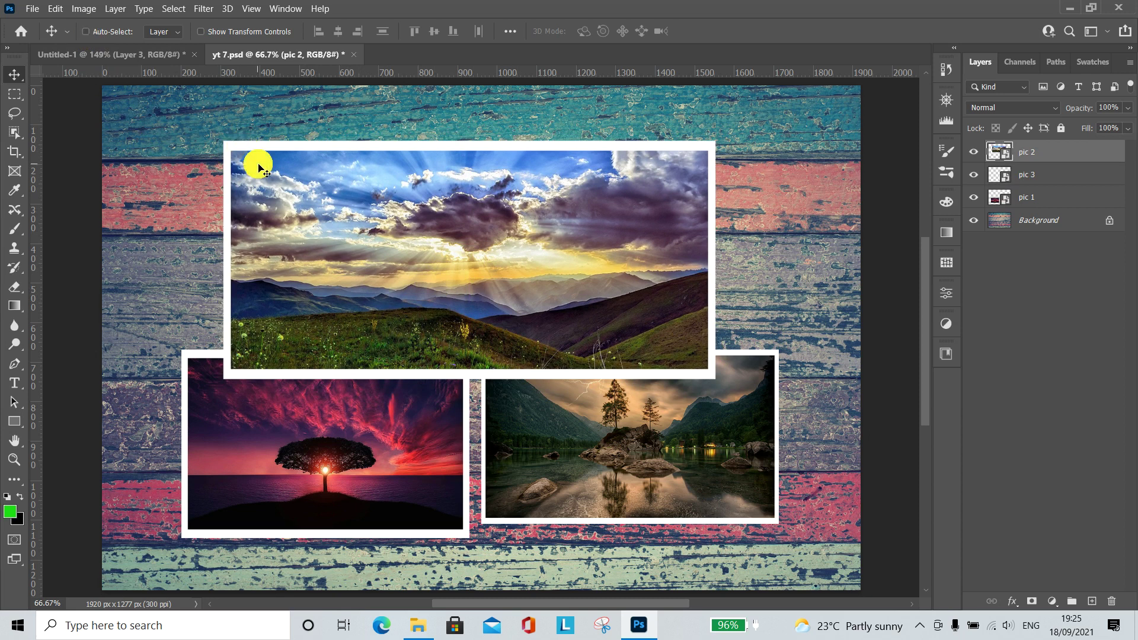
ctrl+click(252, 418)
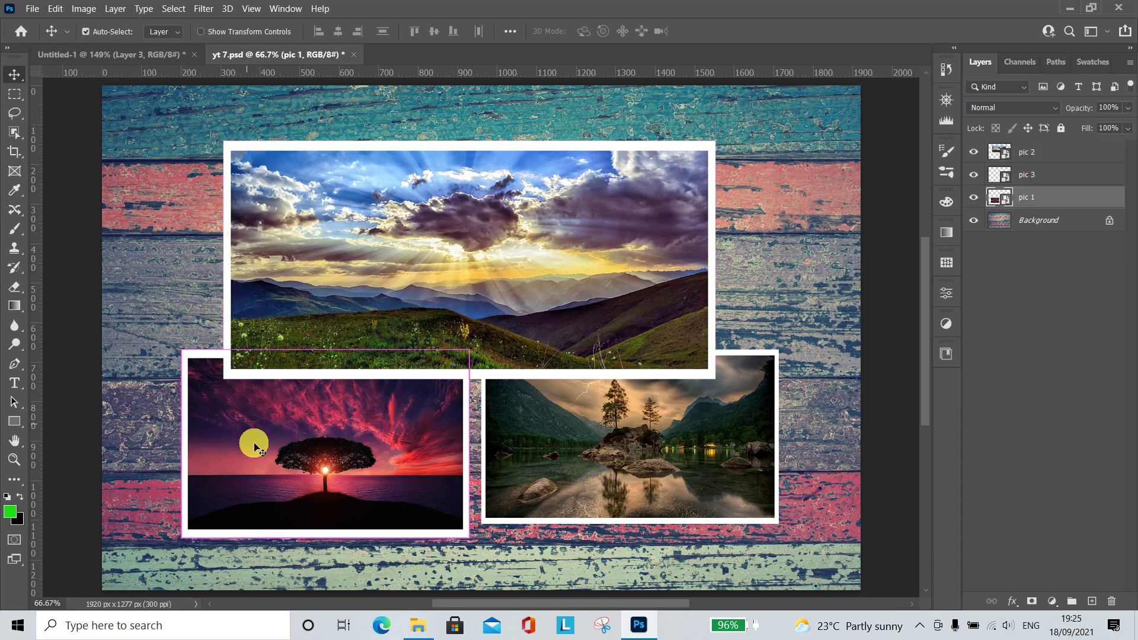
drag(253, 445, 211, 404)
drag(518, 409, 626, 417)
drag(572, 300, 595, 289)
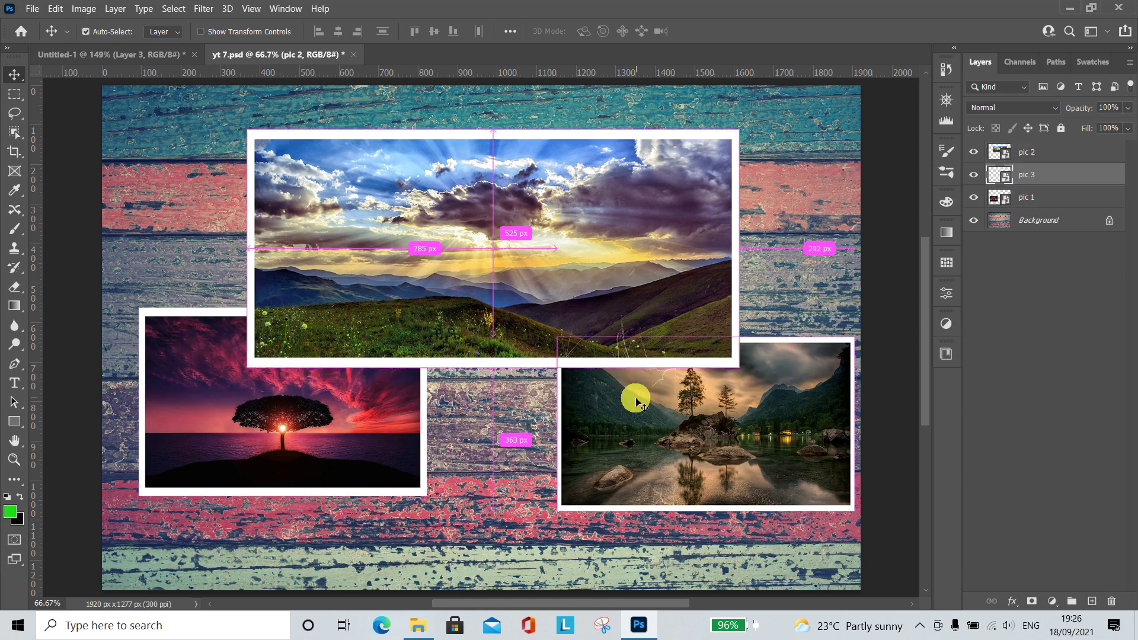
drag(637, 401, 522, 399)
drag(229, 415, 291, 454)
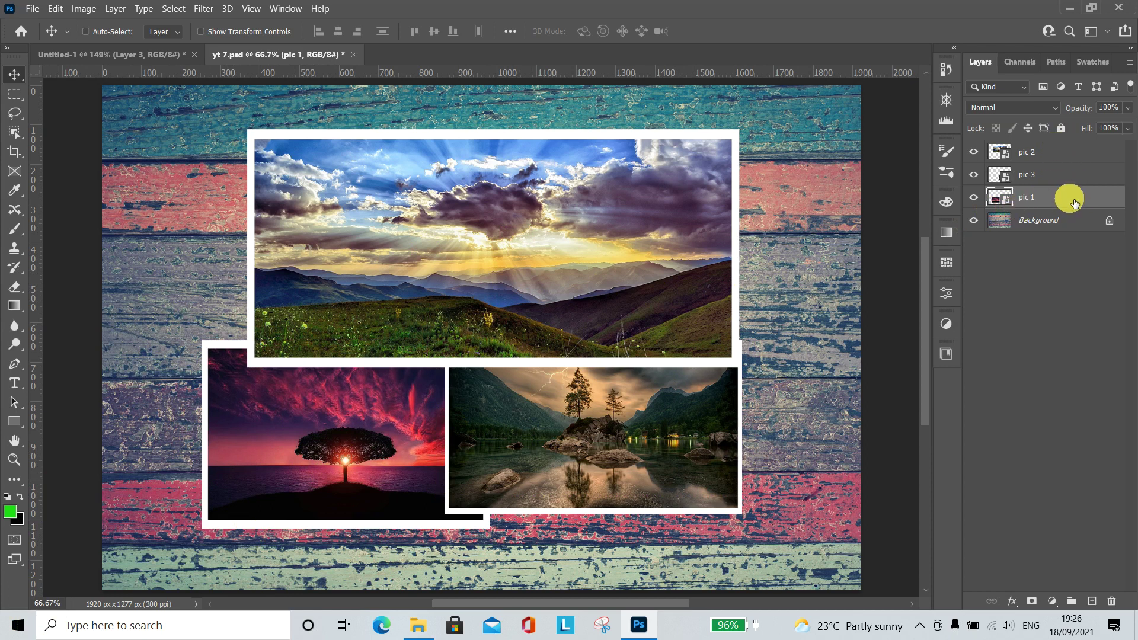
Slide the tree photo right, then try raising pic 1 above the other photos and back down
mouse_move(288, 421)
mouse_down()
mouse_move(368, 423)
mouse_move(301, 433)
mouse_move(300, 415)
mouse_move(242, 404)
mouse_move(252, 441)
mouse_up()
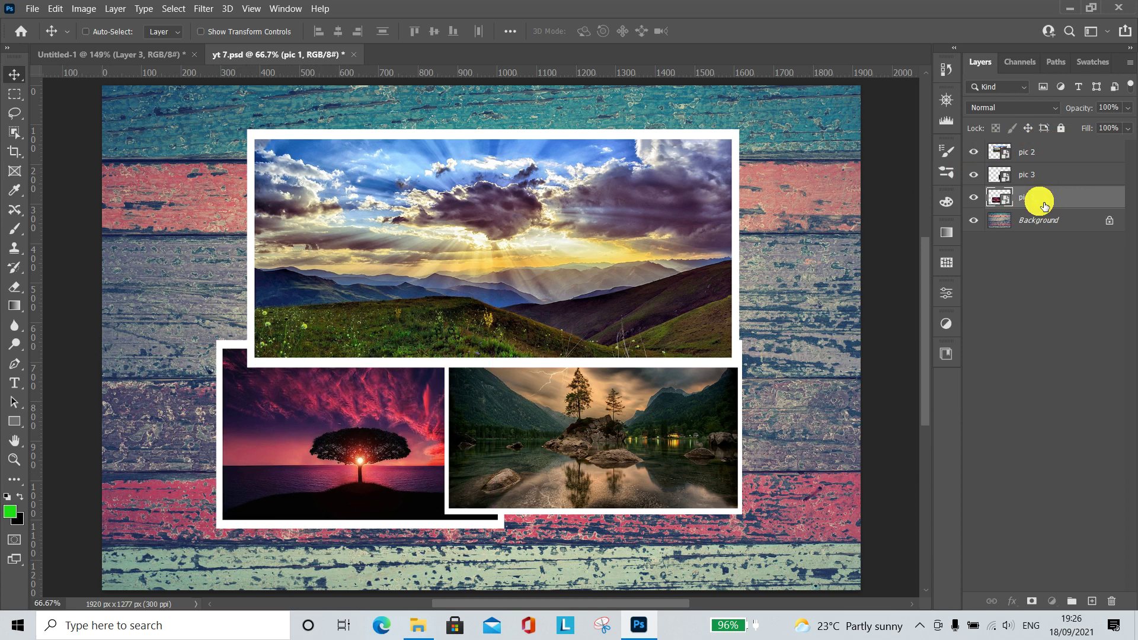
drag(1044, 206, 1053, 179)
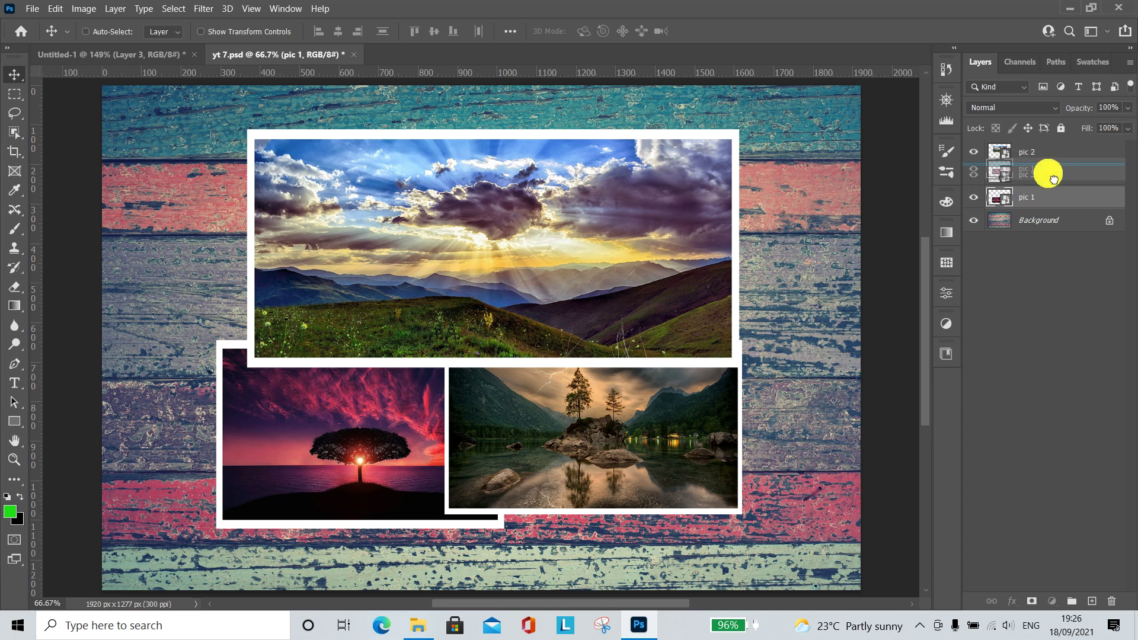
drag(1053, 178, 1052, 154)
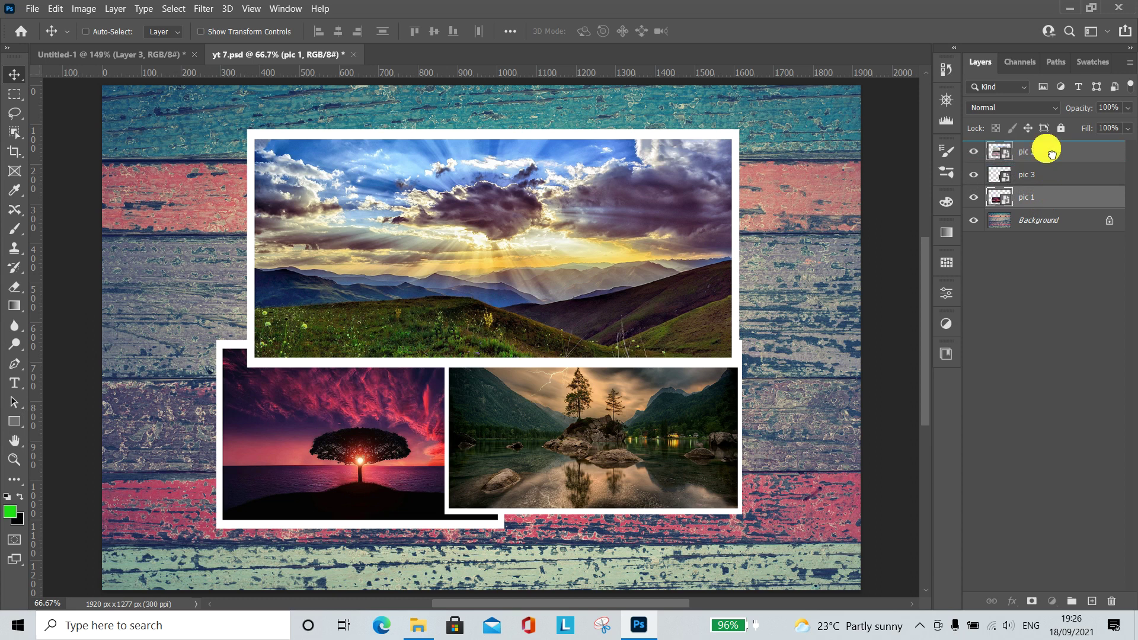
drag(1052, 154, 1047, 154)
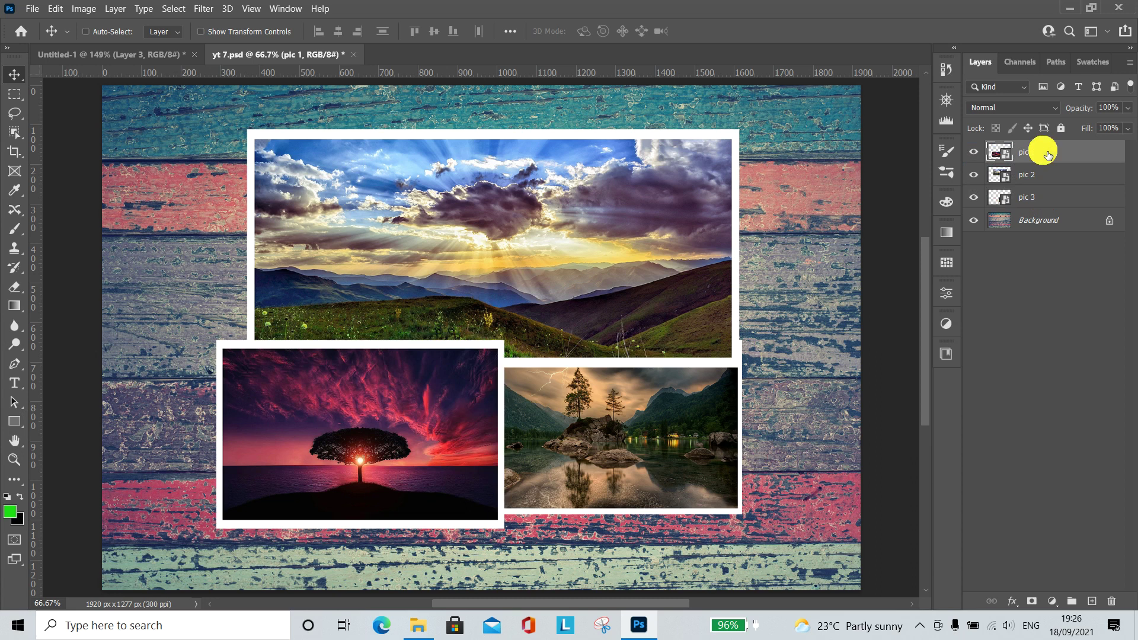
mouse_move(1048, 155)
mouse_down()
mouse_move(1061, 255)
mouse_move(1042, 249)
mouse_up()
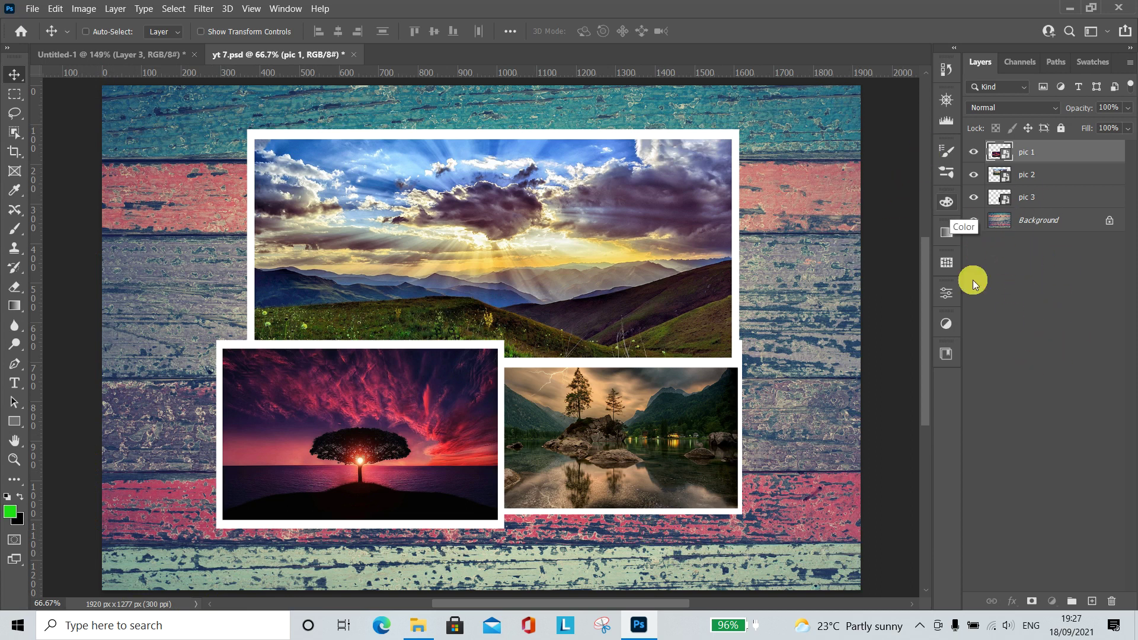
Use Ctrl+[ and Ctrl+] to settle pic 1 below the lake photo, just above Background
click(1062, 282)
click(1026, 153)
key(ctrl+bracketleft)
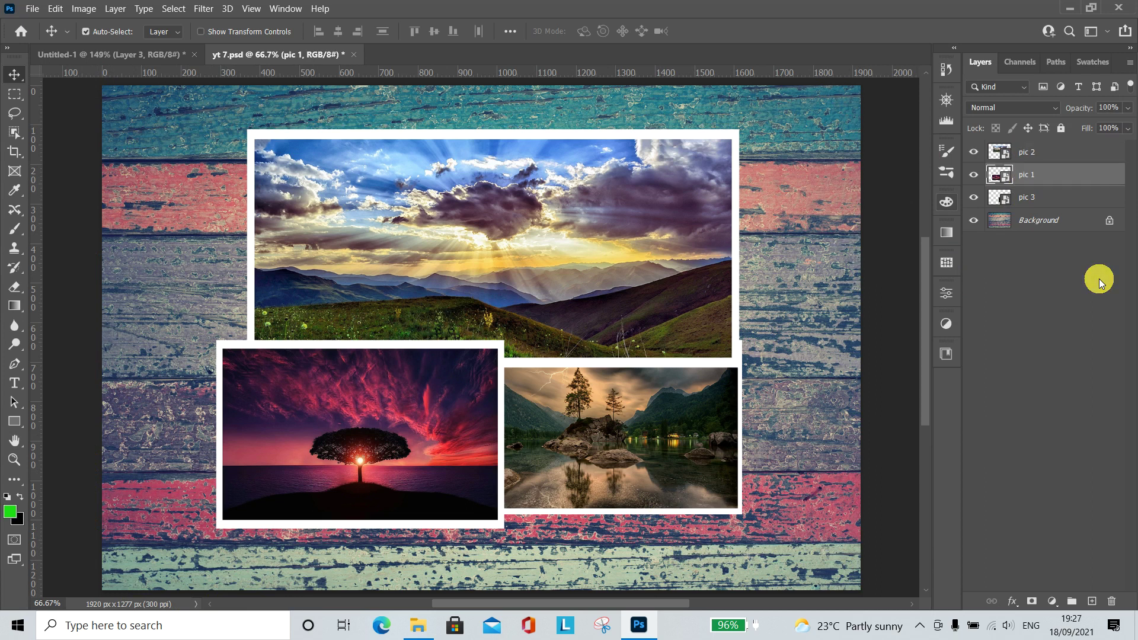
key(ctrl+bracketleft)
key(ctrl+shift+bracketright)
key(ctrl+bracketleft)
key(ctrl+bracketleft)
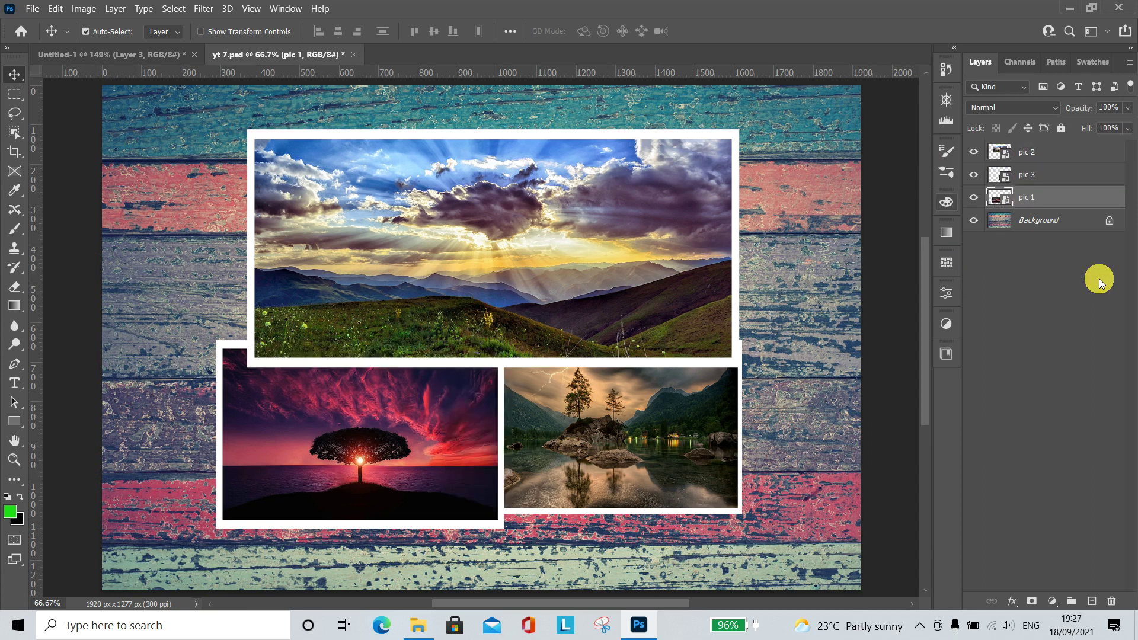
key(ctrl+bracketleft)
key(ctrl+bracketright)
key(ctrl+bracketright)
key(ctrl+bracketleft)
key(ctrl+bracketleft)
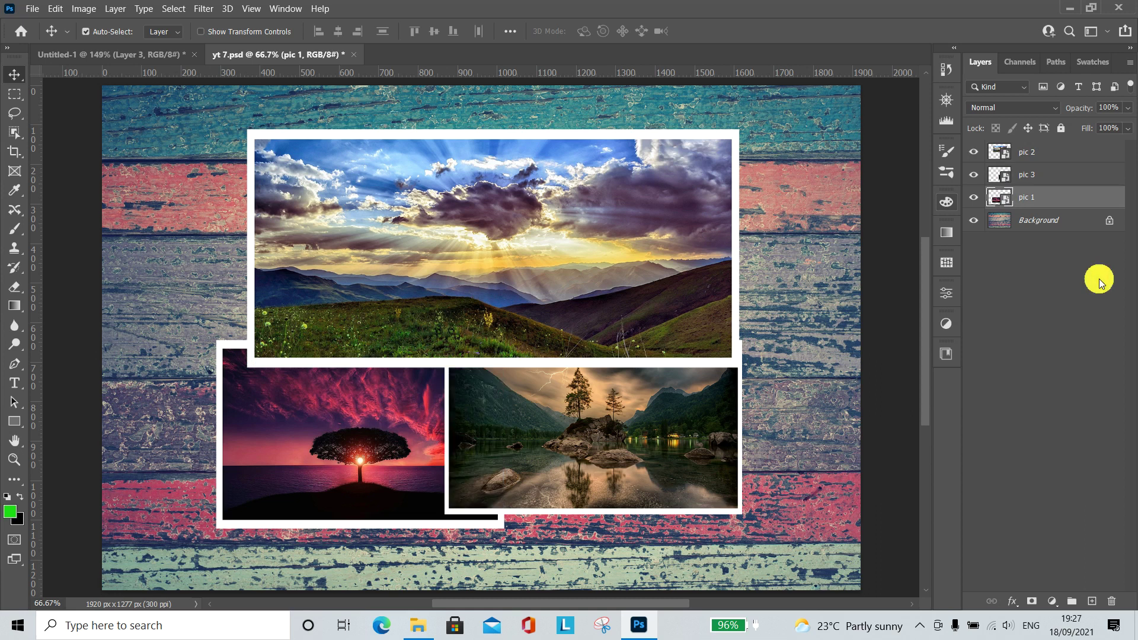
key(ctrl+bracketright)
key(ctrl+bracketright)
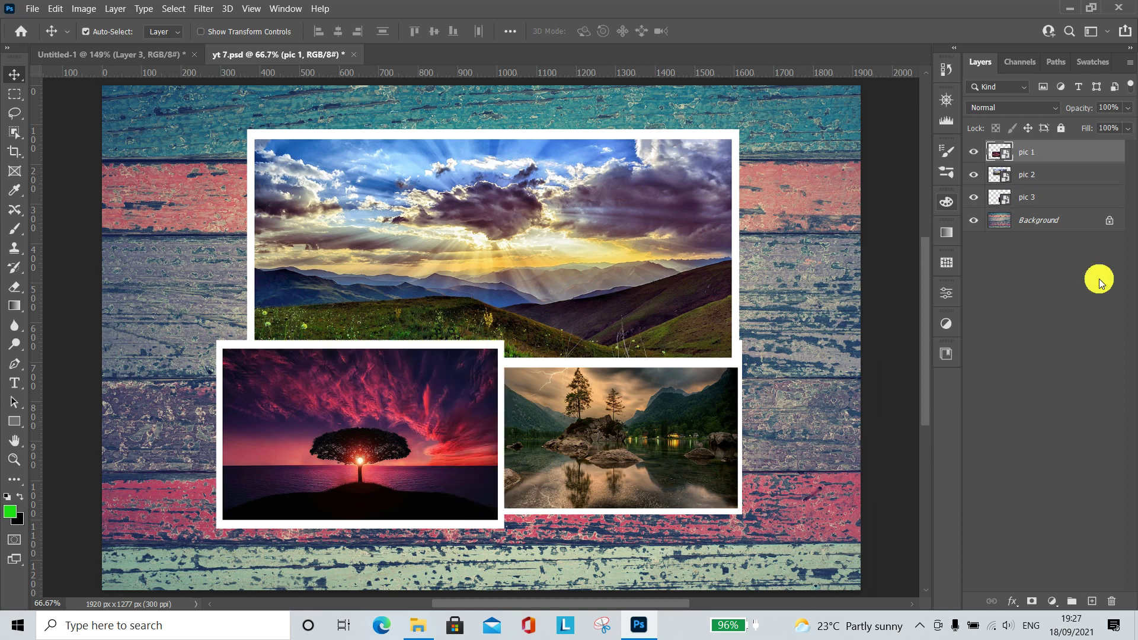
key(ctrl+bracketleft)
key(ctrl+bracketleft)
key(ctrl+bracketright)
key(ctrl+bracketright)
key(ctrl+bracketleft)
key(ctrl+bracketleft)
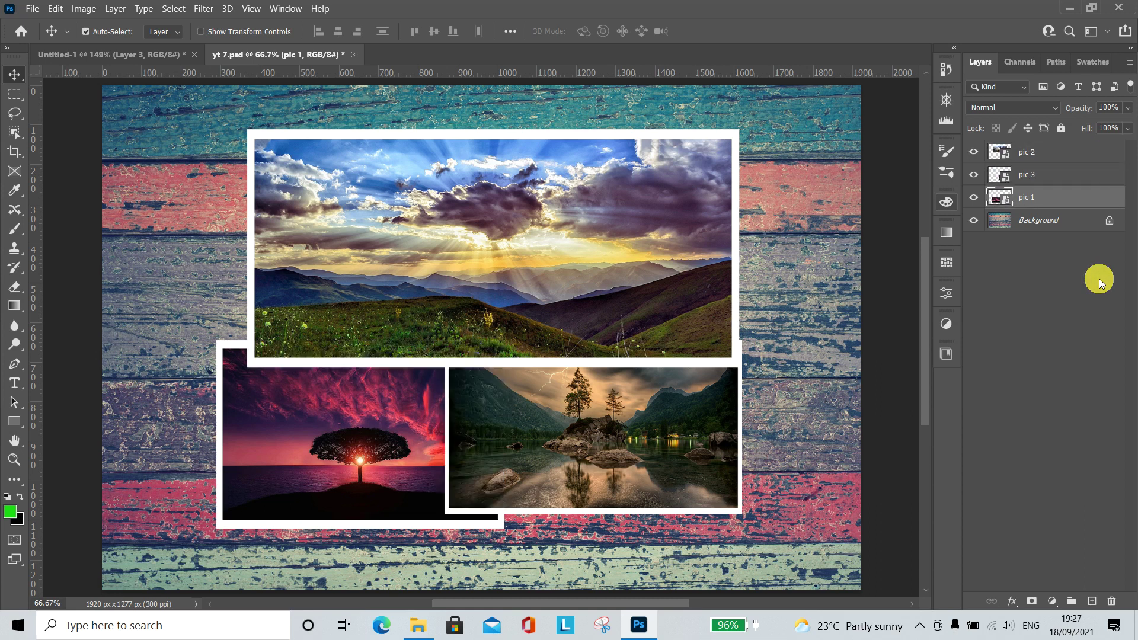
key(ctrl+bracketright)
key(ctrl+bracketright)
key(ctrl+bracketleft)
key(ctrl+bracketleft)
key(ctrl+bracketright)
key(ctrl+bracketright)
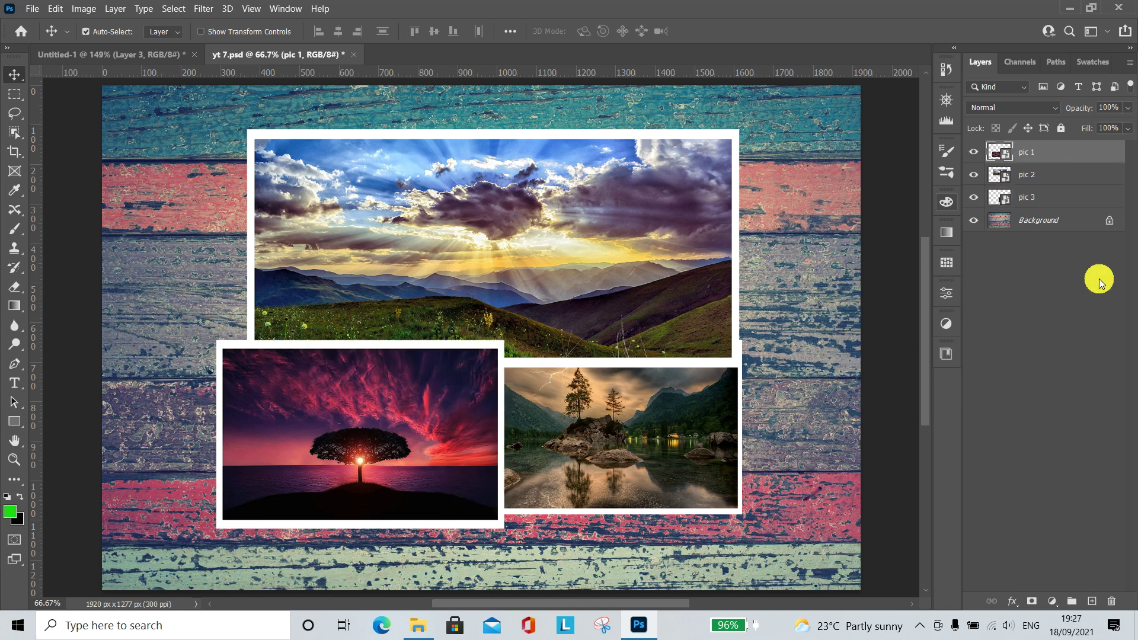
key(ctrl+bracketleft)
key(ctrl+bracketleft)
key(ctrl+bracketright)
key(ctrl+bracketright)
key(ctrl+bracketleft)
key(ctrl+bracketleft)
key(ctrl+bracketright)
key(ctrl+bracketright)
key(ctrl+bracketleft)
key(ctrl+bracketleft)
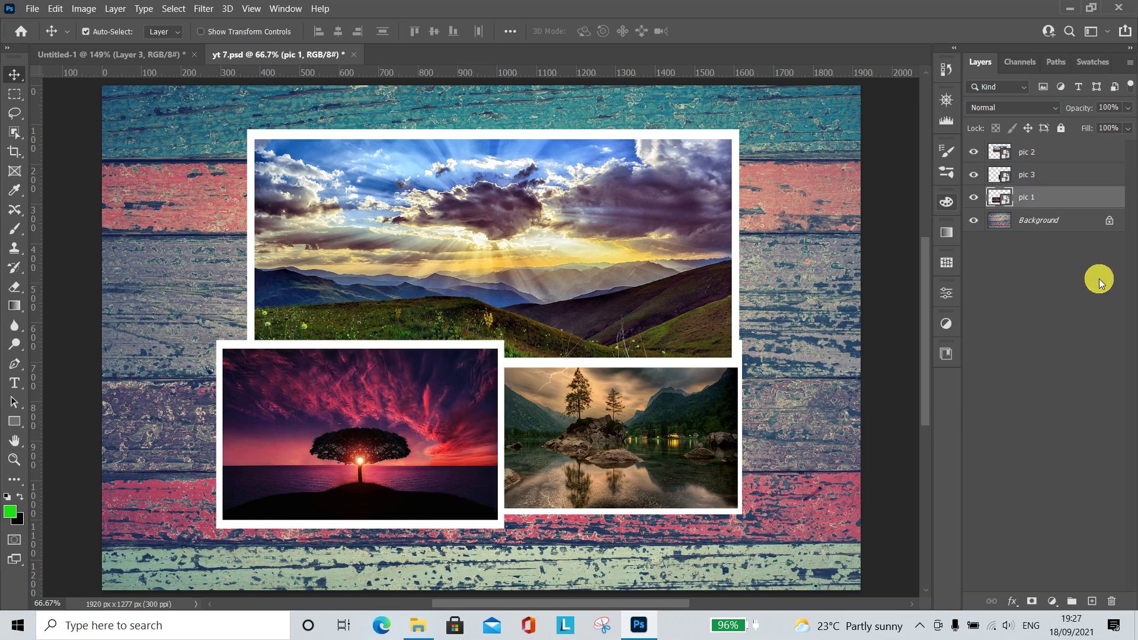
key(ctrl+bracketright)
key(ctrl+bracketright)
key(ctrl+bracketleft)
key(ctrl+bracketleft)
key(ctrl+bracketright)
key(ctrl+bracketright)
key(ctrl+bracketleft)
key(ctrl+bracketleft)
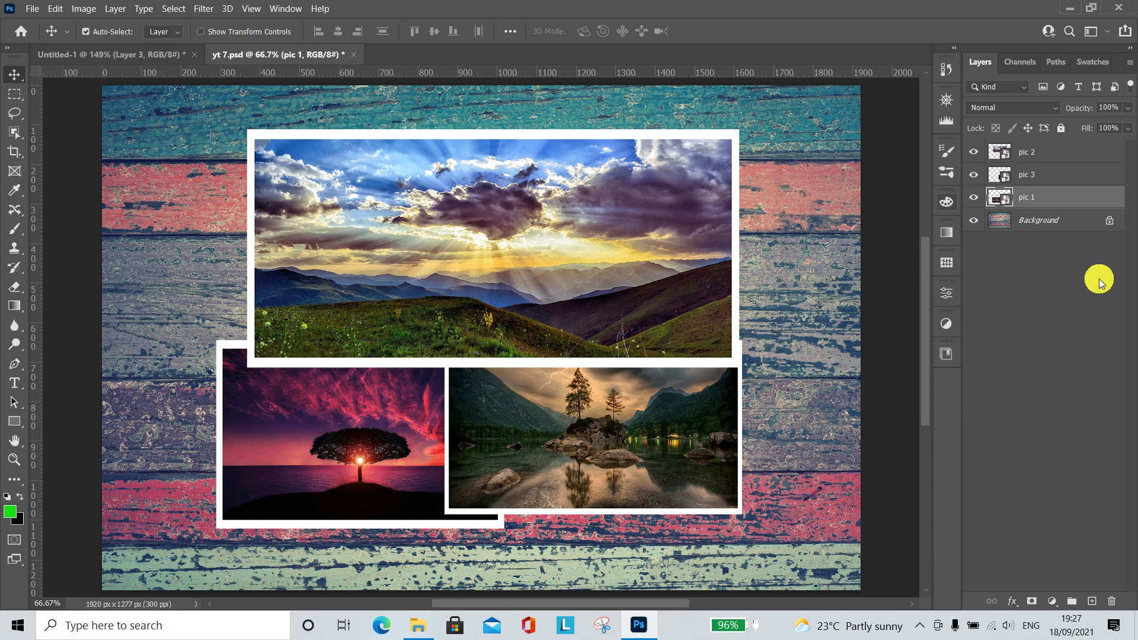
key(ctrl+bracketright)
key(ctrl+bracketright)
key(ctrl+bracketleft)
key(ctrl+bracketleft)
key(ctrl+bracketright)
key(ctrl+bracketright)
key(ctrl+bracketleft)
key(ctrl+bracketleft)
key(ctrl+bracketright)
key(ctrl+bracketright)
key(ctrl+bracketleft)
key(ctrl+bracketleft)
key(ctrl+bracketright)
key(ctrl+bracketright)
key(ctrl+bracketleft)
key(ctrl+bracketleft)
key(ctrl+bracketright)
key(ctrl+bracketright)
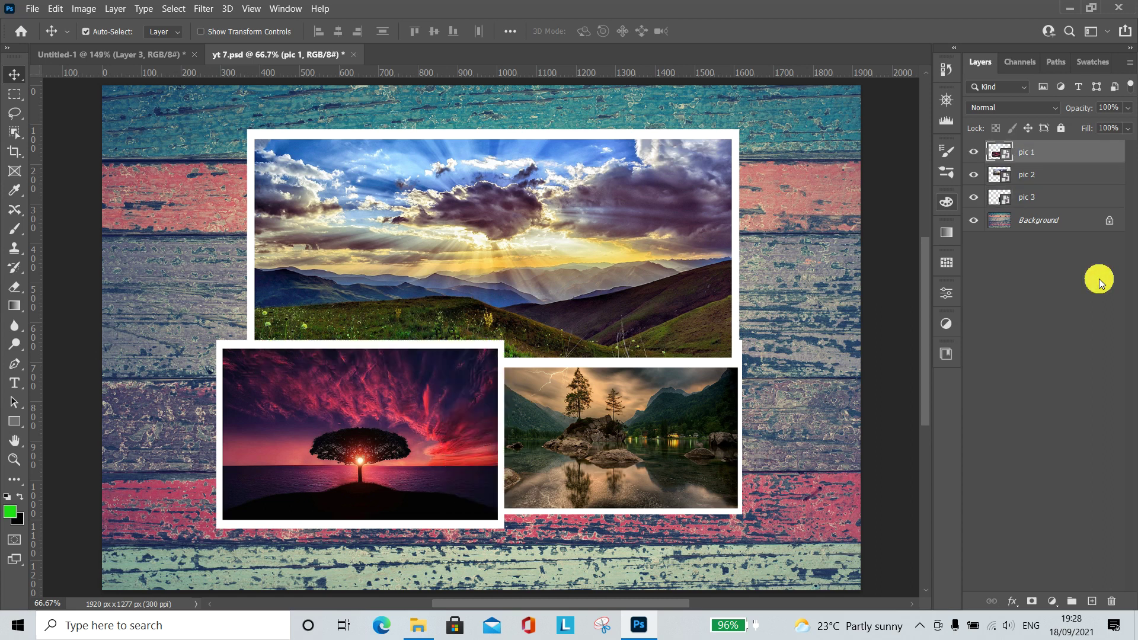
key(ctrl+bracketleft)
key(ctrl+bracketleft)
key(ctrl+bracketright)
key(ctrl+bracketright)
key(ctrl+bracketleft)
key(ctrl+bracketleft)
key(ctrl+bracketright)
key(ctrl+bracketright)
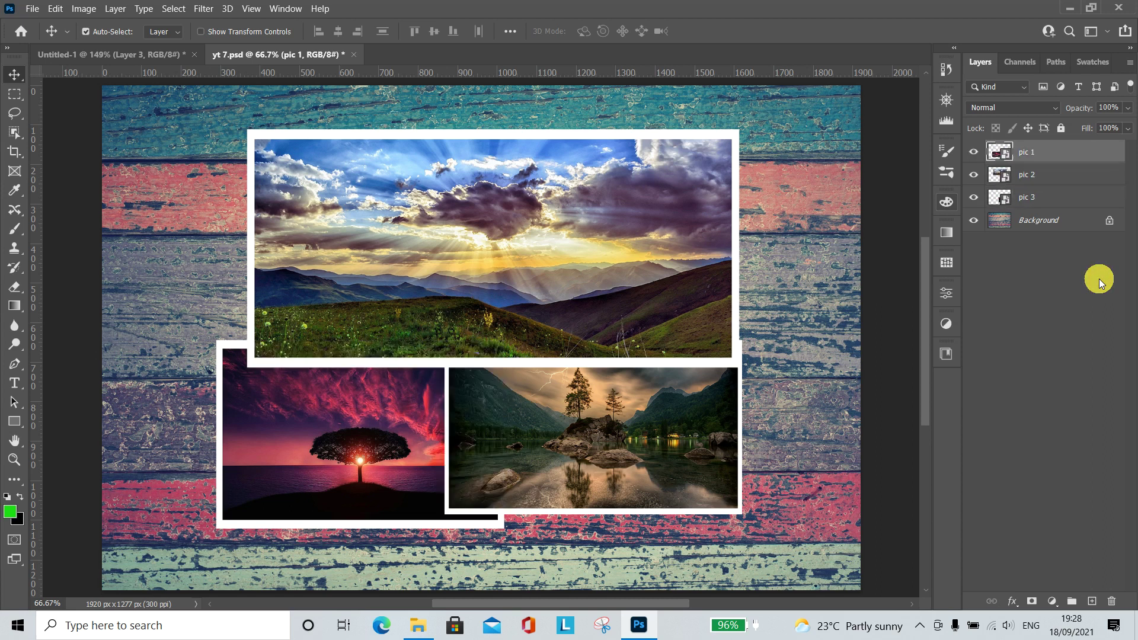
key(ctrl+bracketleft)
key(ctrl+bracketleft)
key(ctrl+bracketright)
key(ctrl+bracketright)
key(ctrl+bracketleft)
key(ctrl+bracketleft)
key(ctrl+bracketright)
key(ctrl+bracketright)
key(ctrl+bracketleft)
key(ctrl+bracketleft)
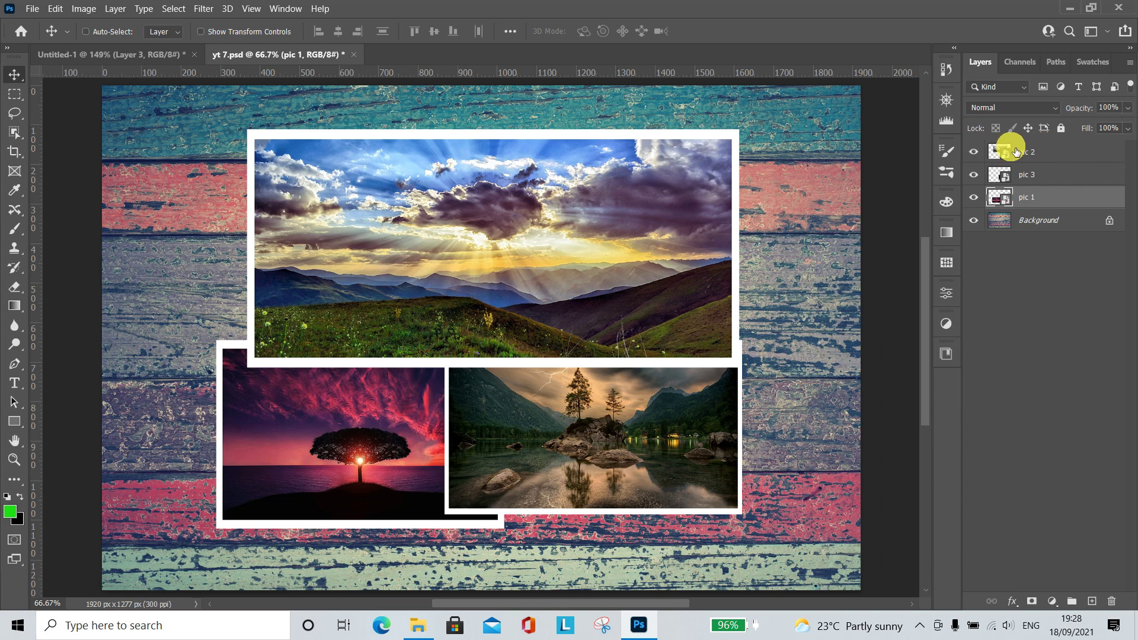
Turn off visibility for pic 3, pic 2, pic 1 and the wood Background layer
click(973, 154)
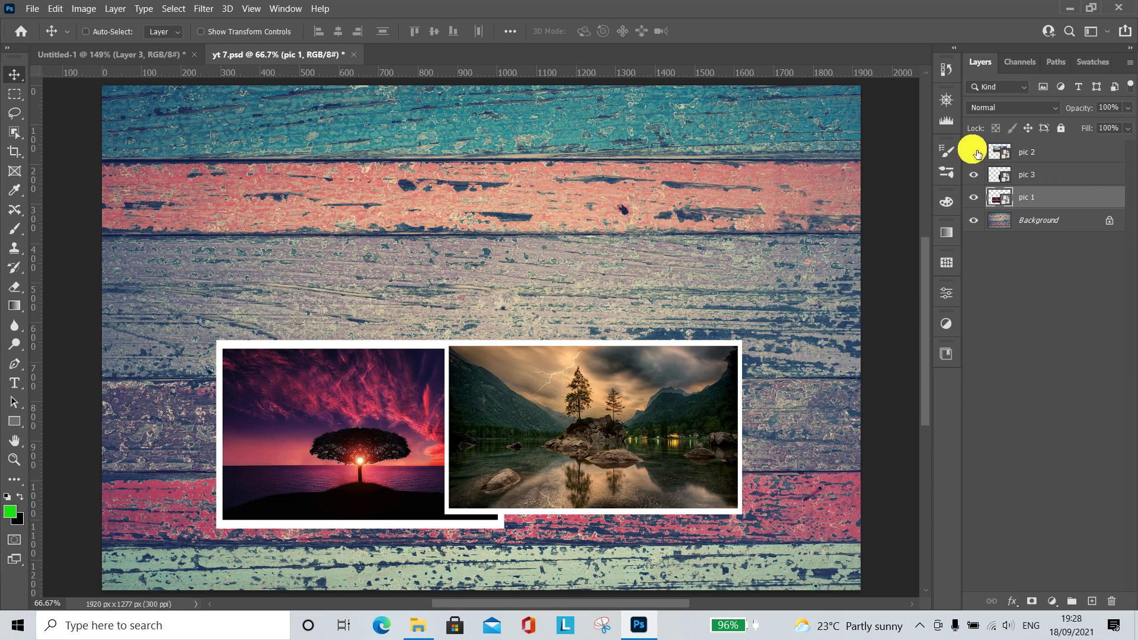
click(974, 152)
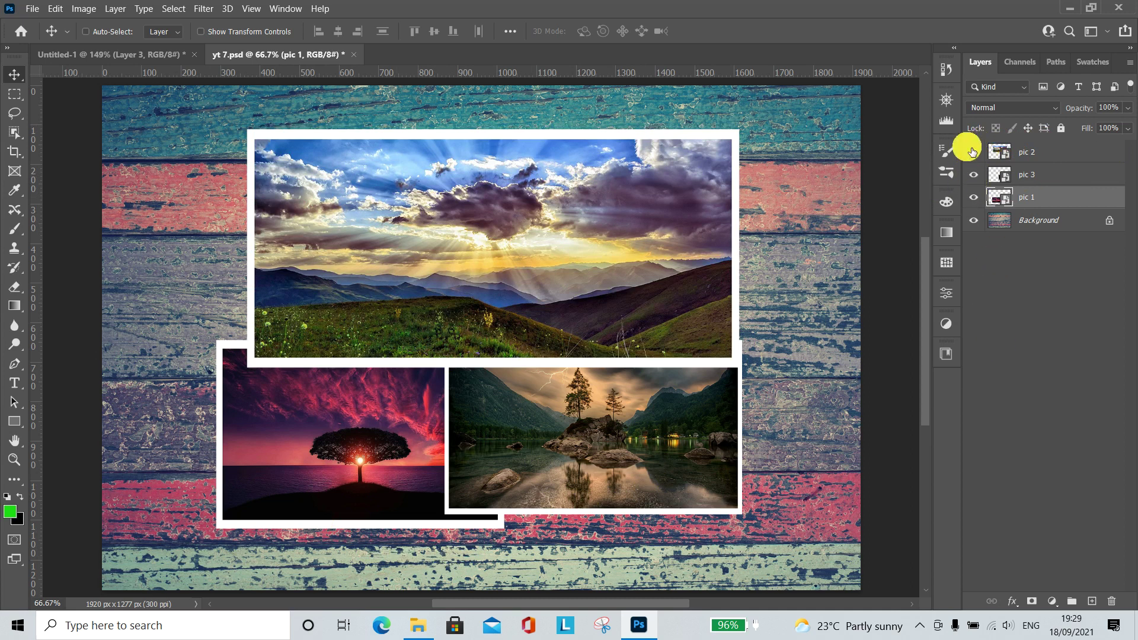
click(973, 152)
click(974, 175)
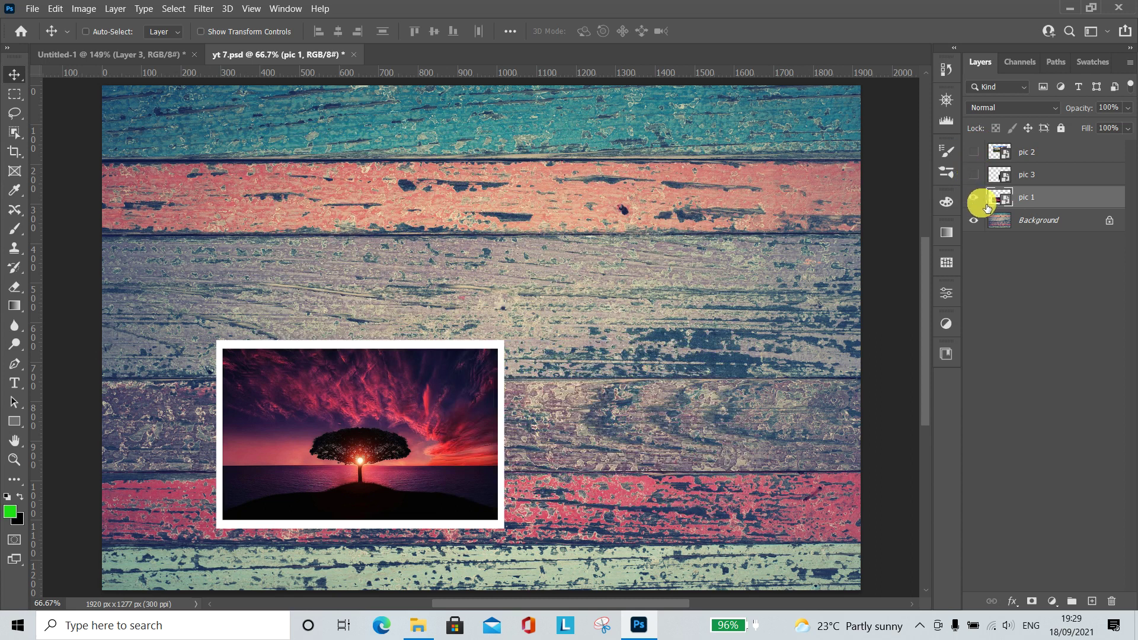
click(973, 197)
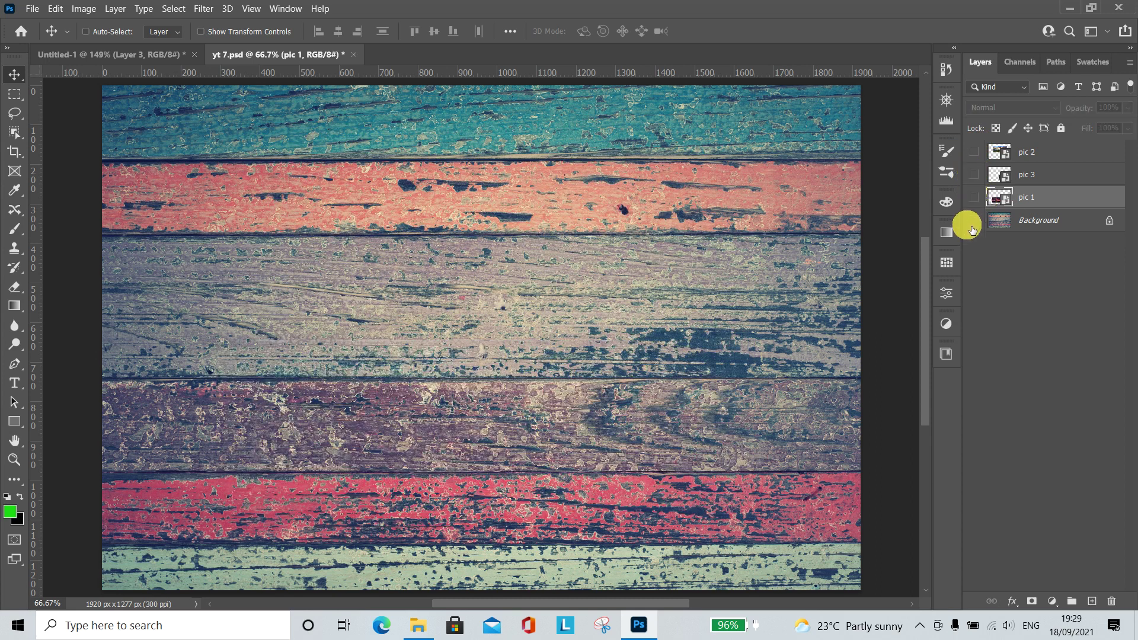
click(972, 227)
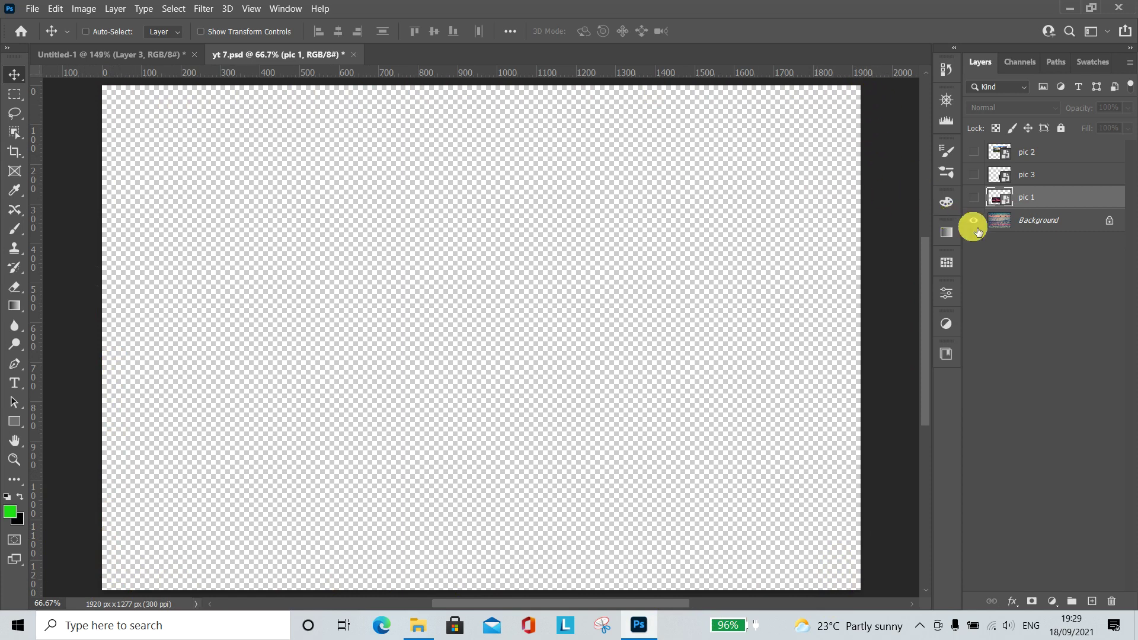
Sweep the eye column to toggle layers, ending with all four layers visible
drag(976, 231, 972, 155)
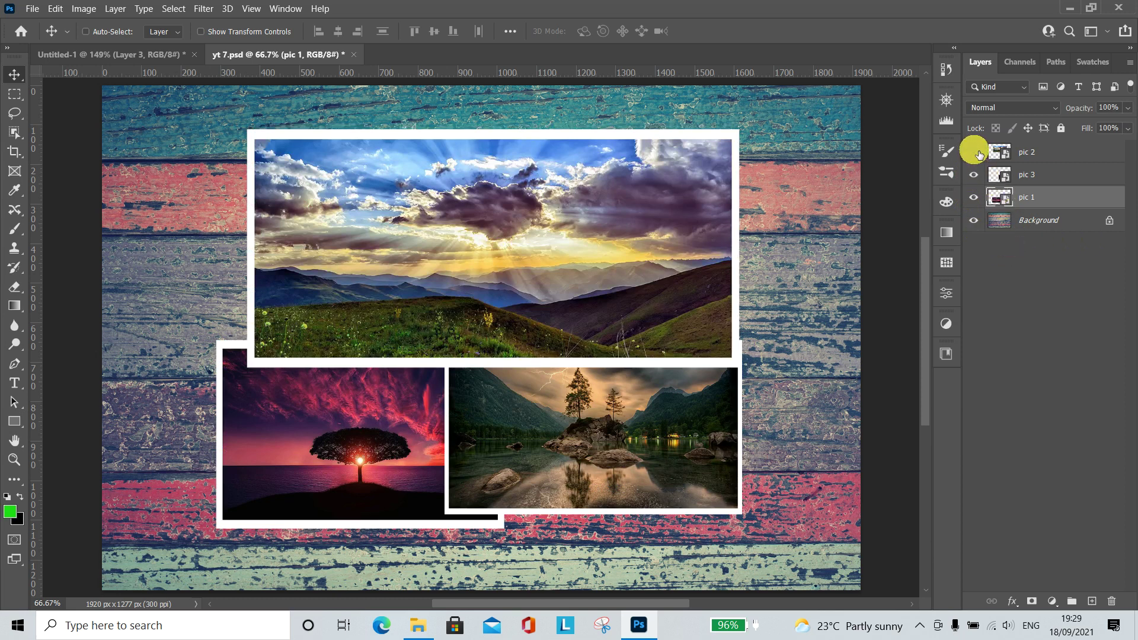
drag(975, 153, 975, 222)
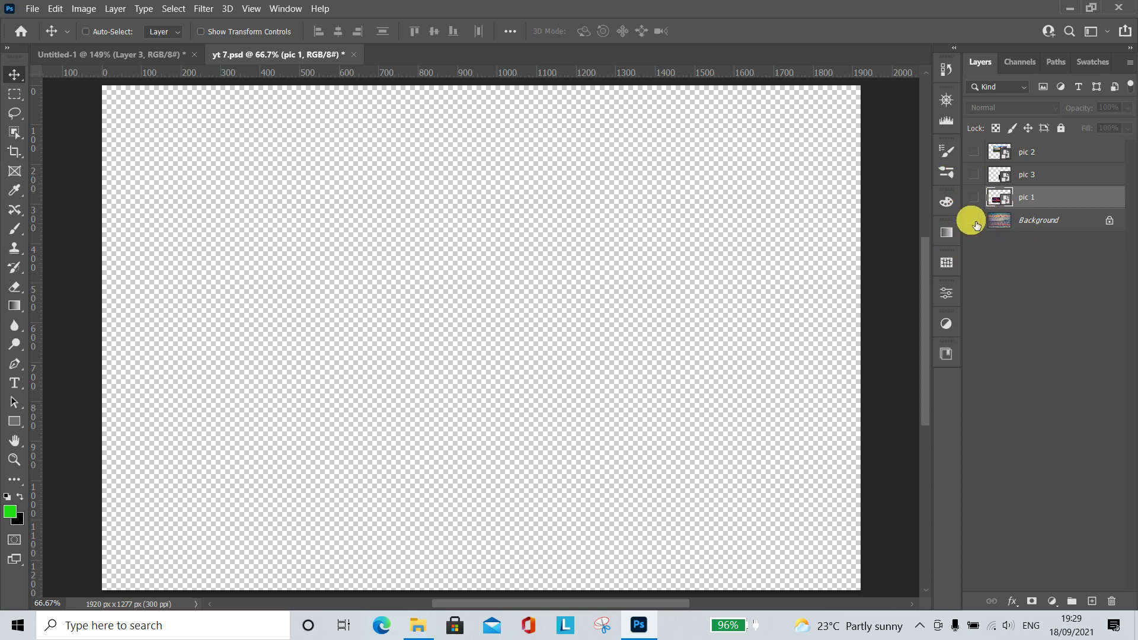
mouse_move(976, 224)
mouse_down()
mouse_move(977, 157)
mouse_move(991, 251)
mouse_up()
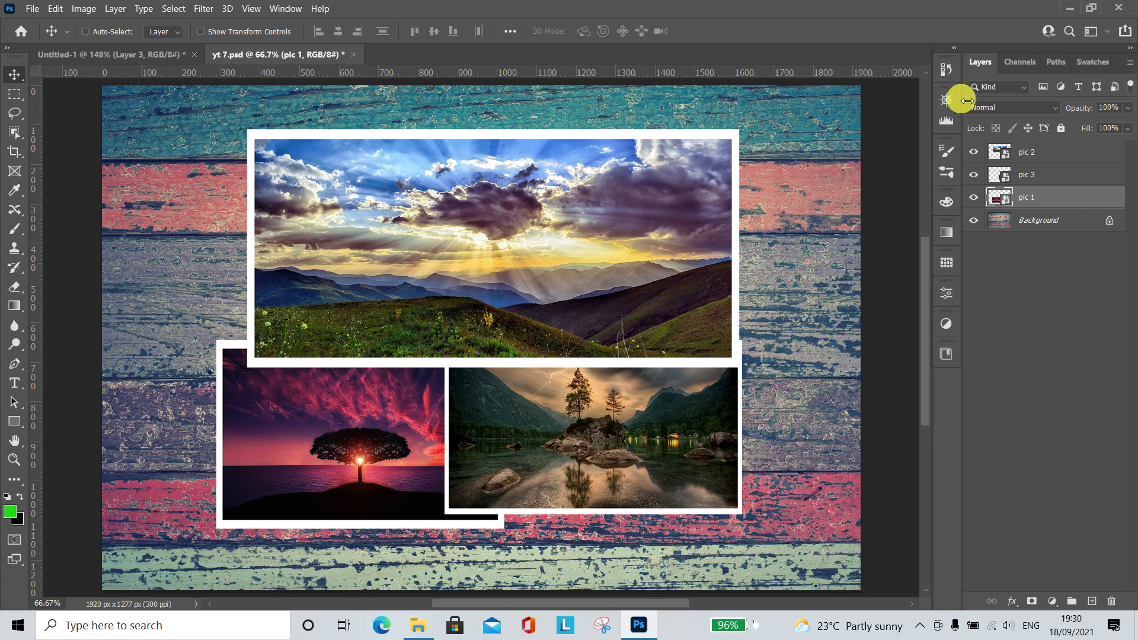
click(974, 151)
click(974, 174)
click(974, 197)
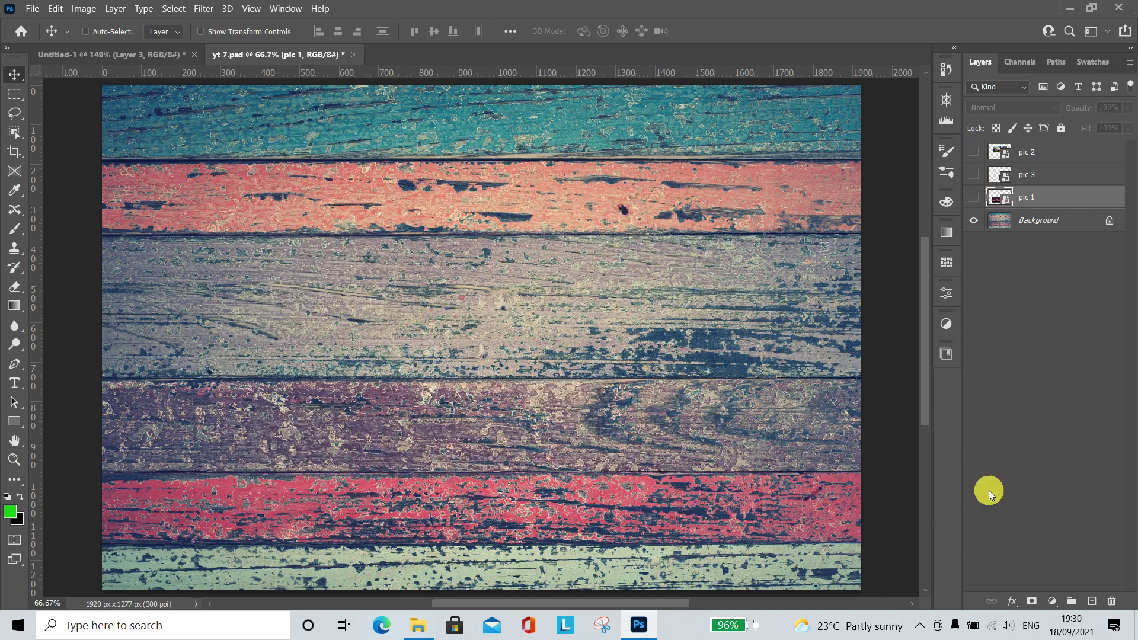
click(974, 197)
click(974, 174)
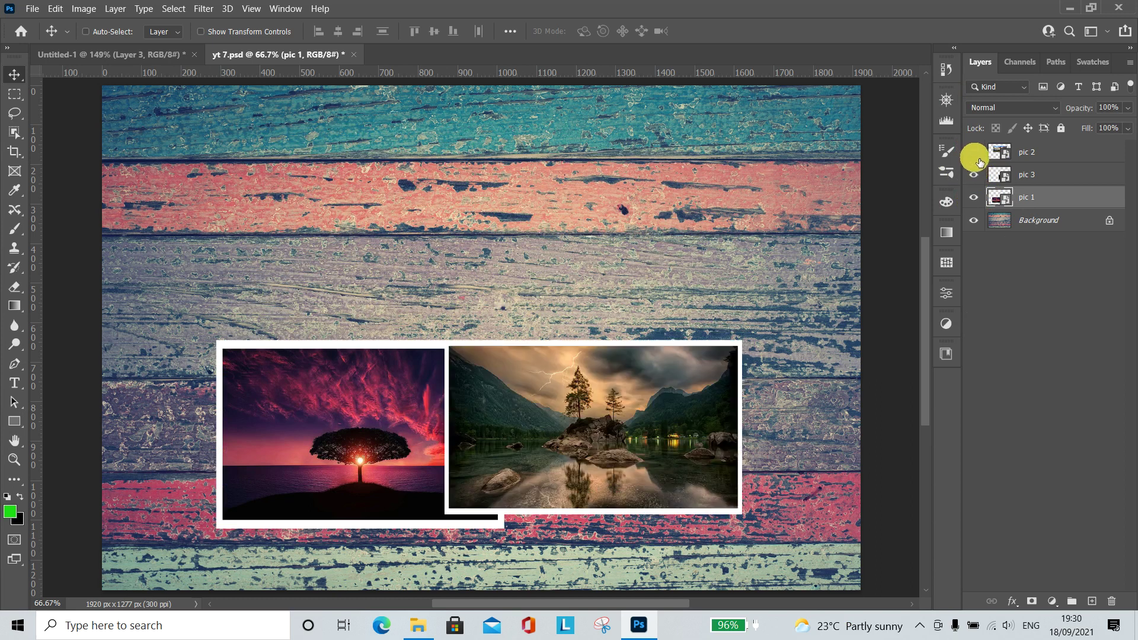
click(973, 151)
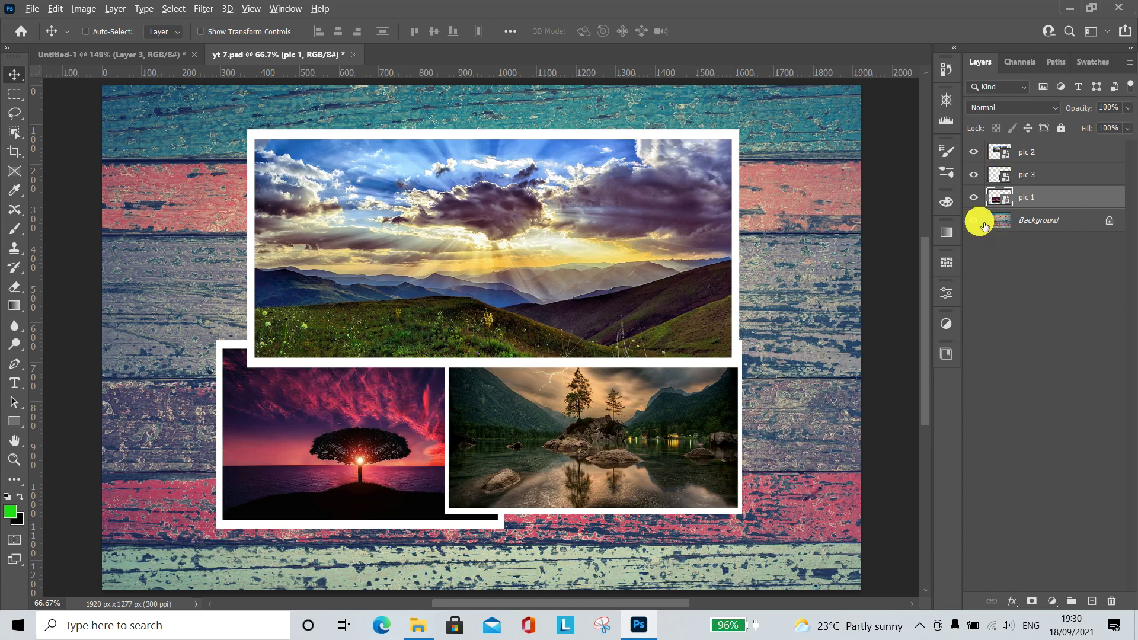
alt+click(975, 202)
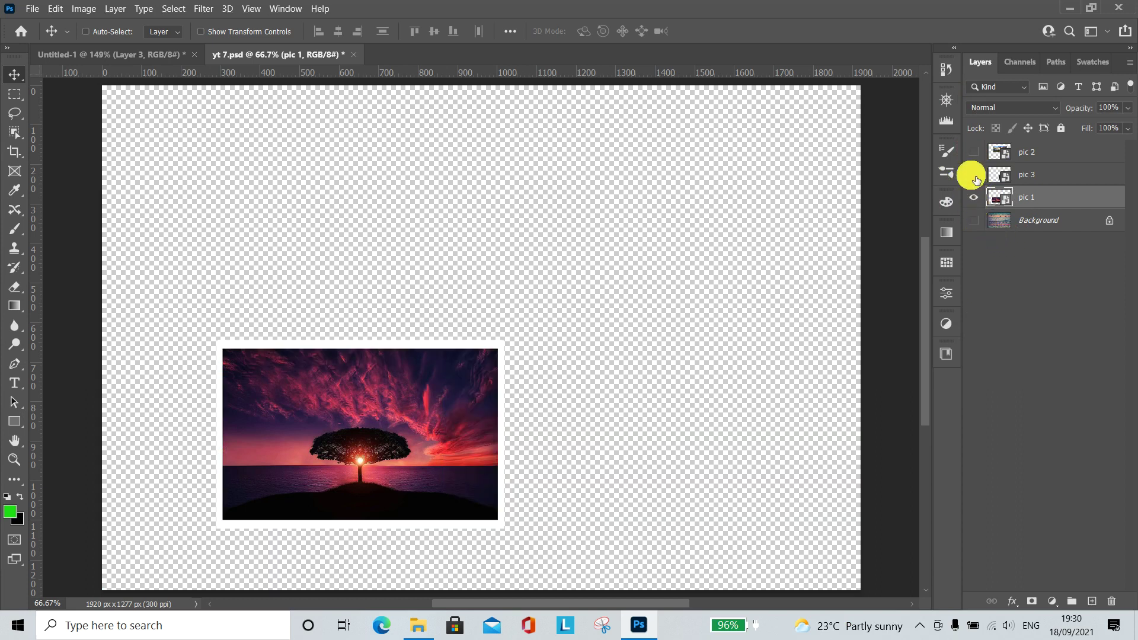
alt+click(975, 176)
alt+click(975, 153)
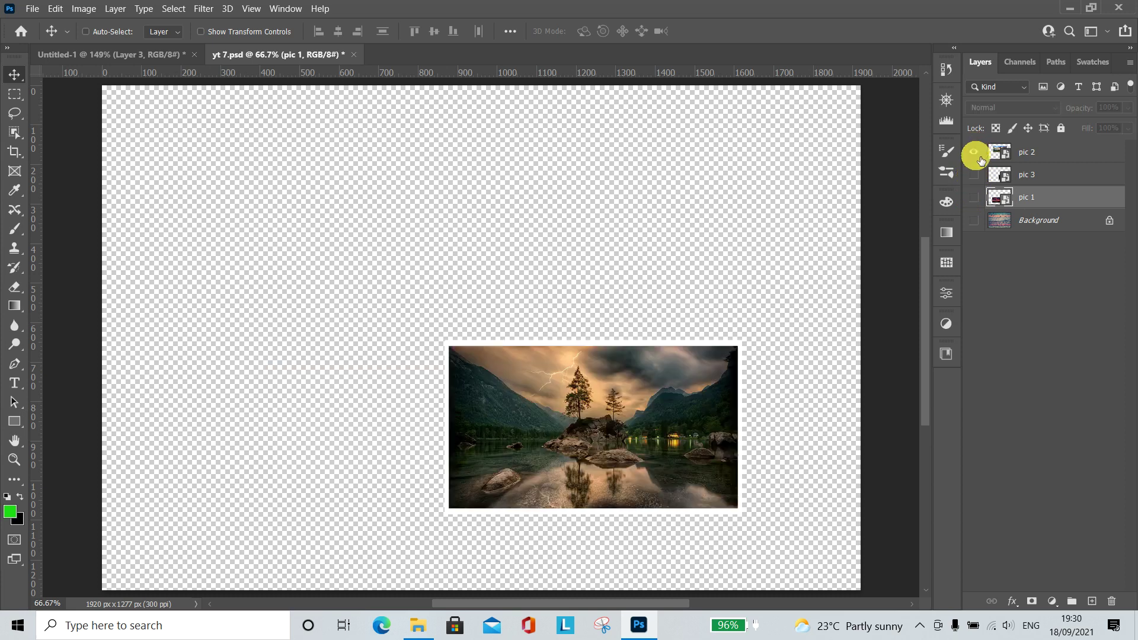
alt+click(973, 221)
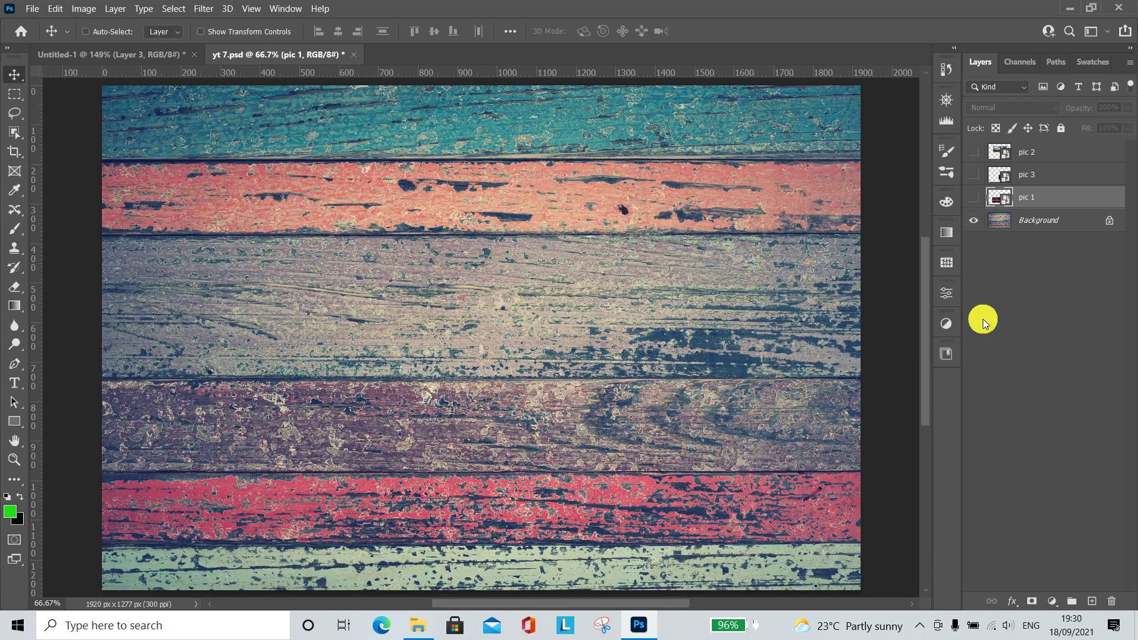
alt+click(973, 220)
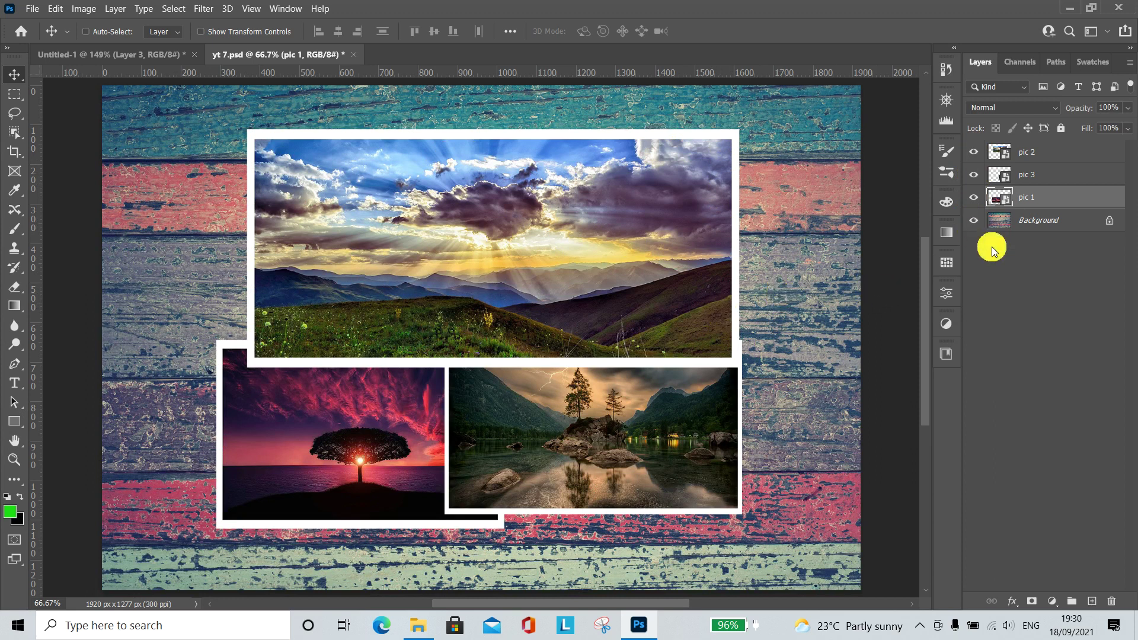
Select the wood Background layer in the Layers panel
click(1041, 234)
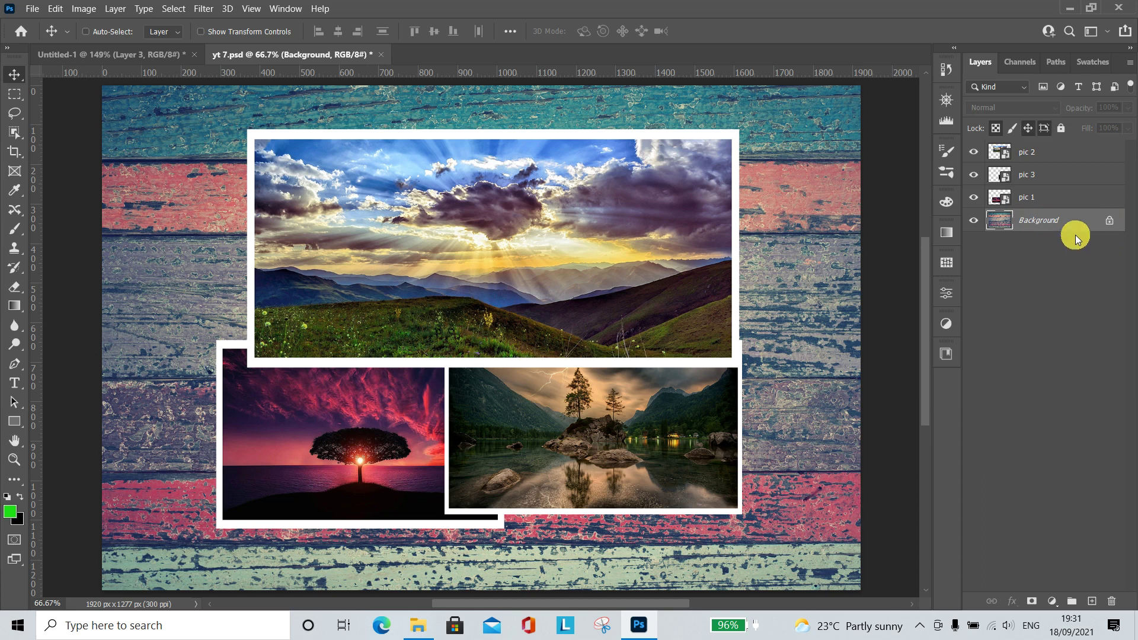
Unlock Background into Layer 0 and drag the wood texture right and down
click(1109, 224)
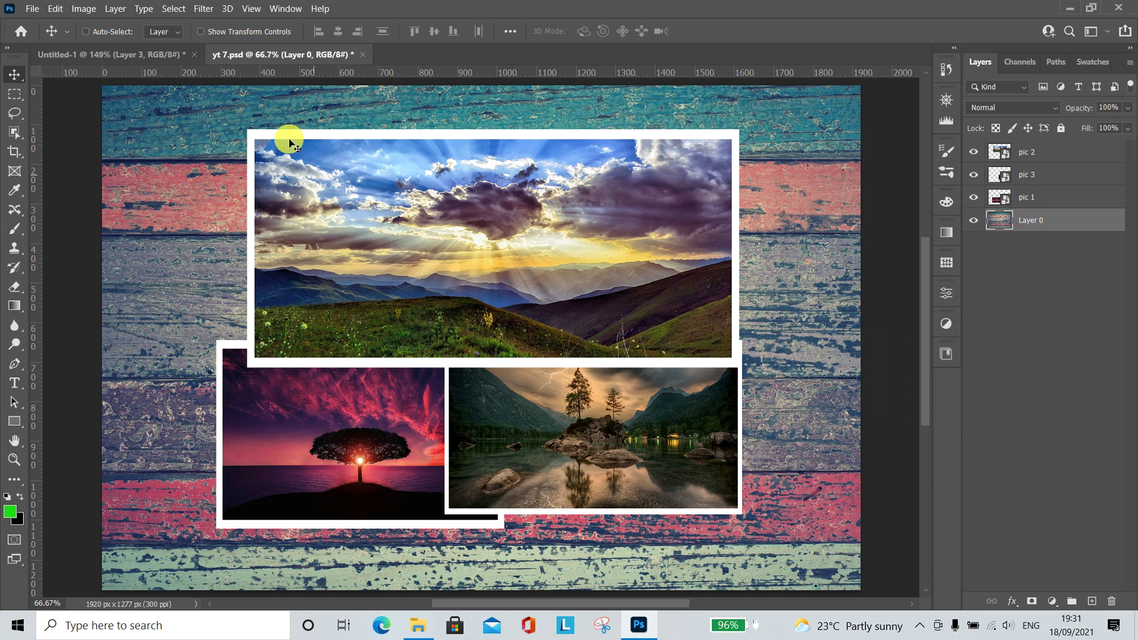
mouse_move(164, 119)
mouse_down()
mouse_move(310, 117)
mouse_move(294, 172)
mouse_move(300, 225)
mouse_up()
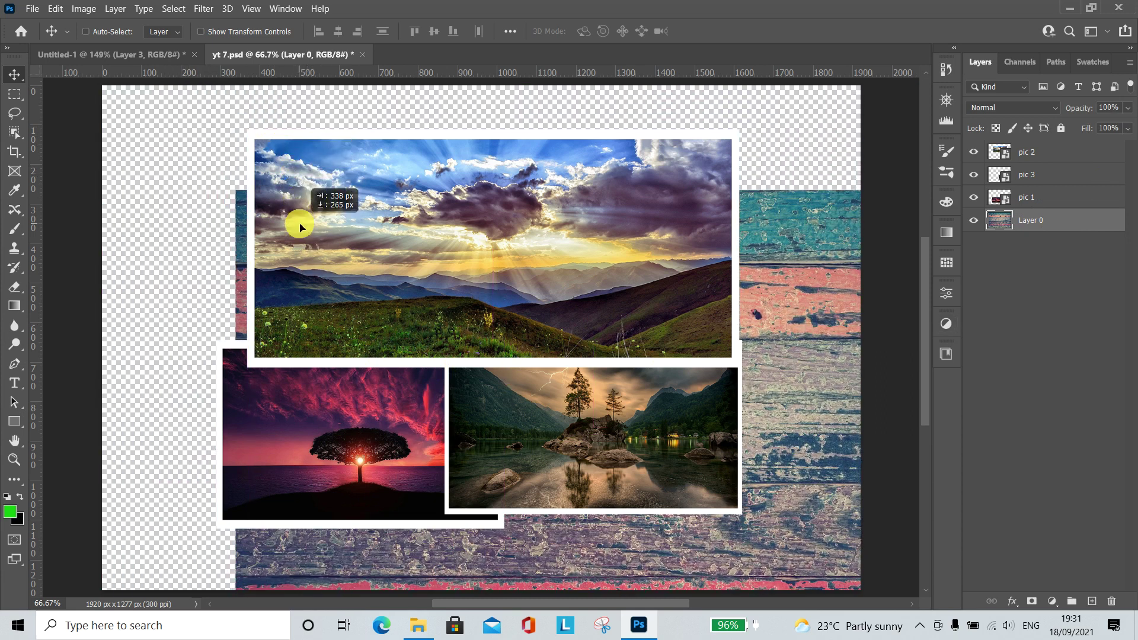
drag(749, 195, 761, 208)
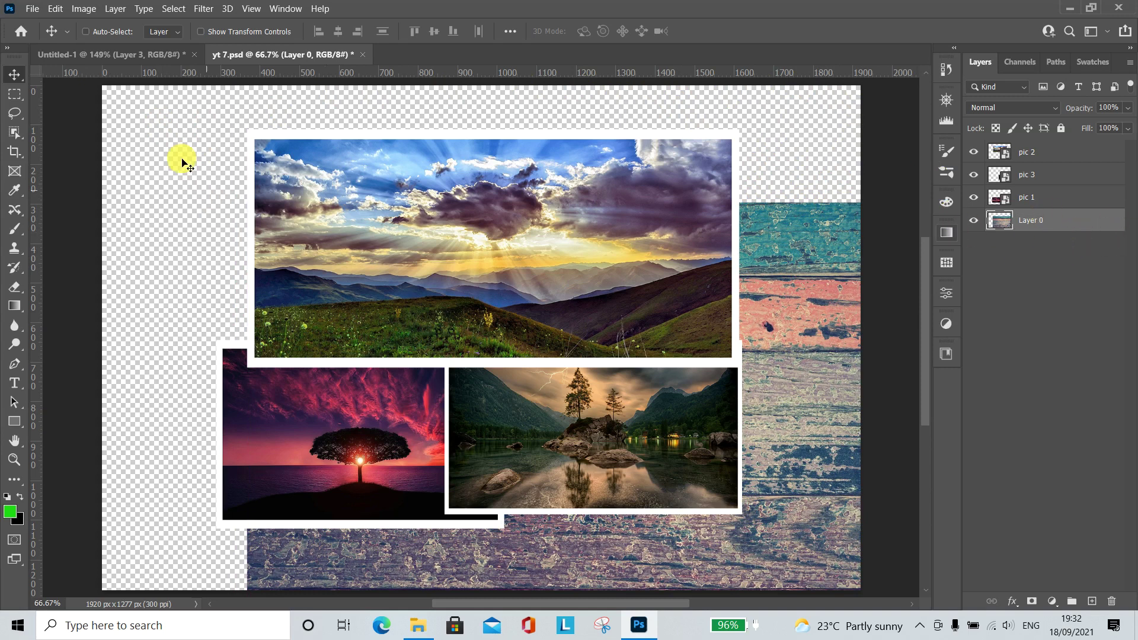
Apply Layer > New > Background from Layer so the exposed strips fill black
click(115, 9)
mouse_move(181, 24)
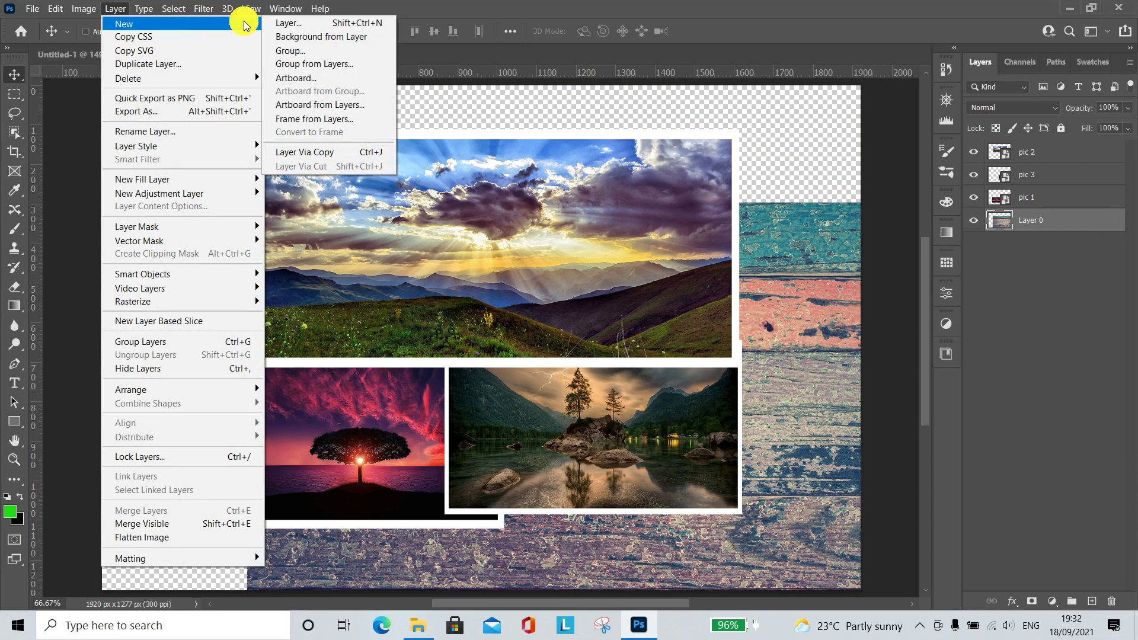
click(302, 38)
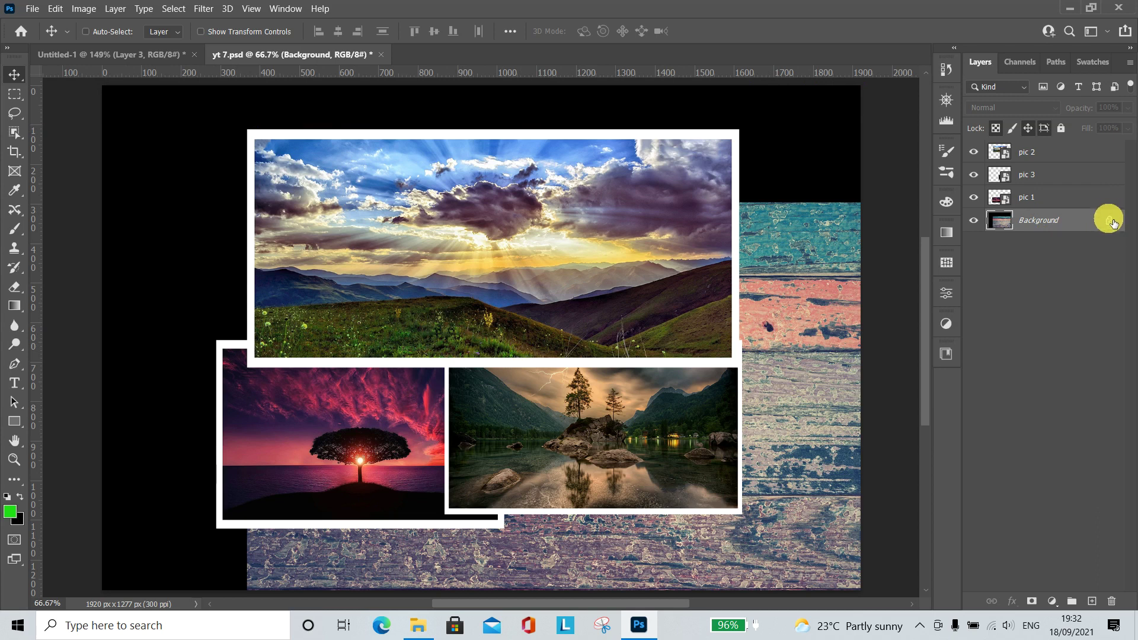
Convert Background to Layer 0 and drag the wood texture left, exposing the right edge
double_click(1053, 225)
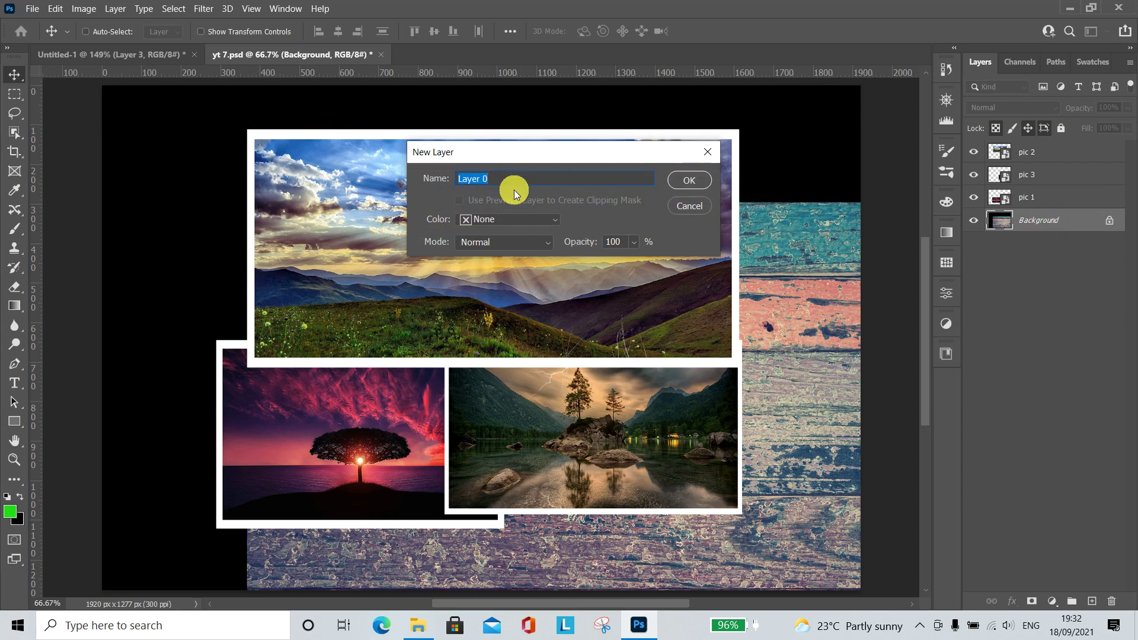
click(687, 180)
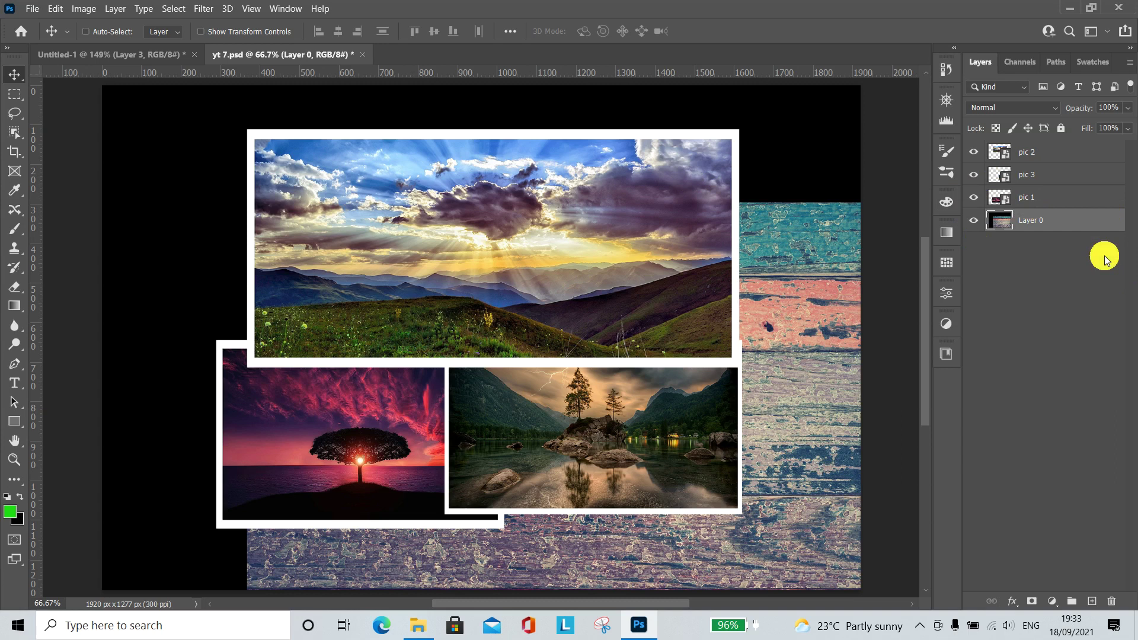
mouse_move(785, 265)
mouse_down()
mouse_move(748, 217)
mouse_move(728, 262)
mouse_move(763, 244)
mouse_up()
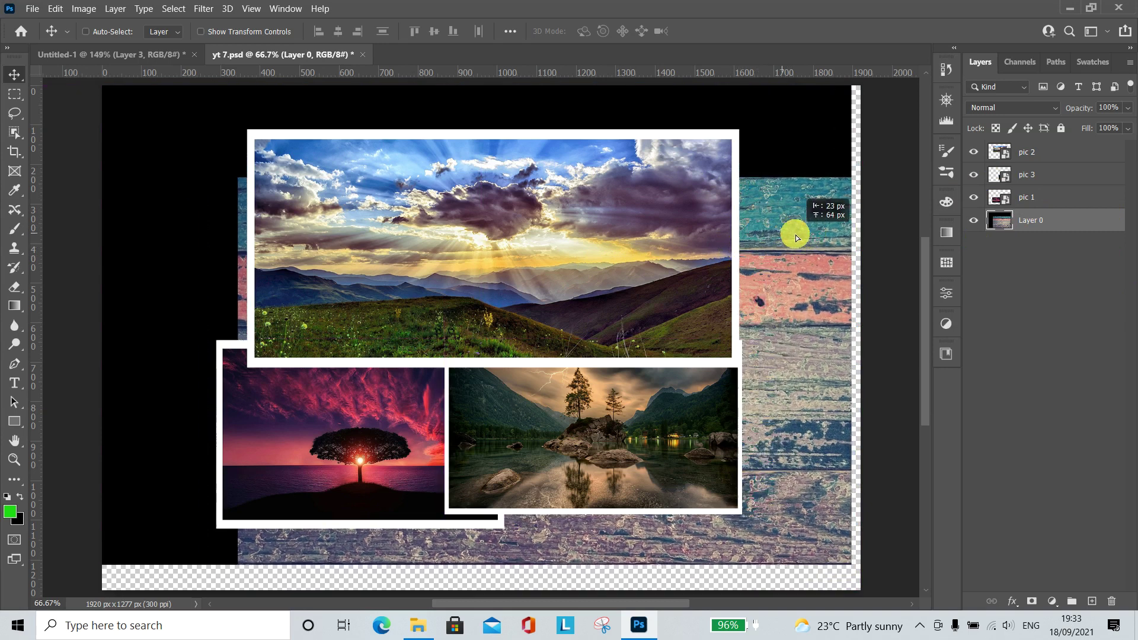
drag(764, 244, 745, 262)
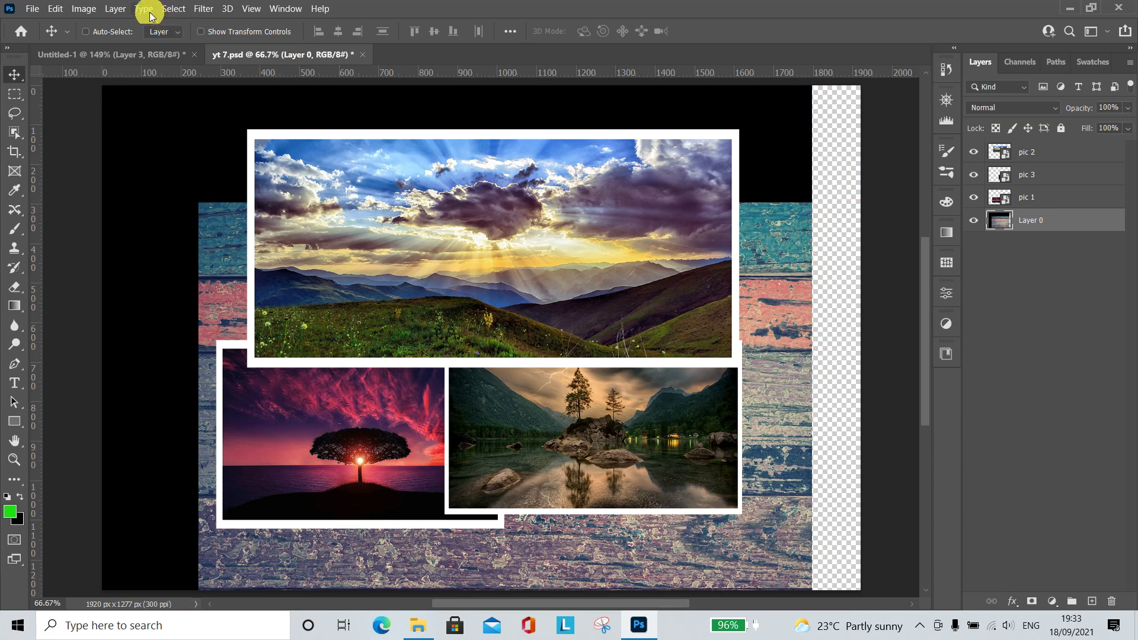
Apply Background from Layer to Layer 0, filling the right-edge strip black
click(117, 8)
mouse_move(134, 24)
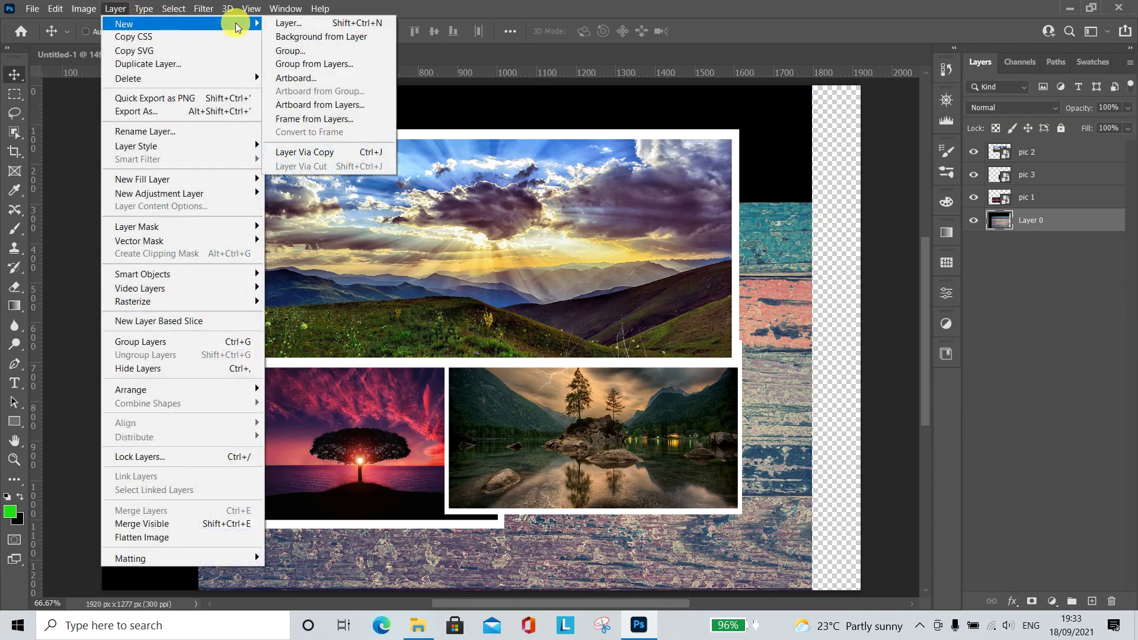
click(335, 36)
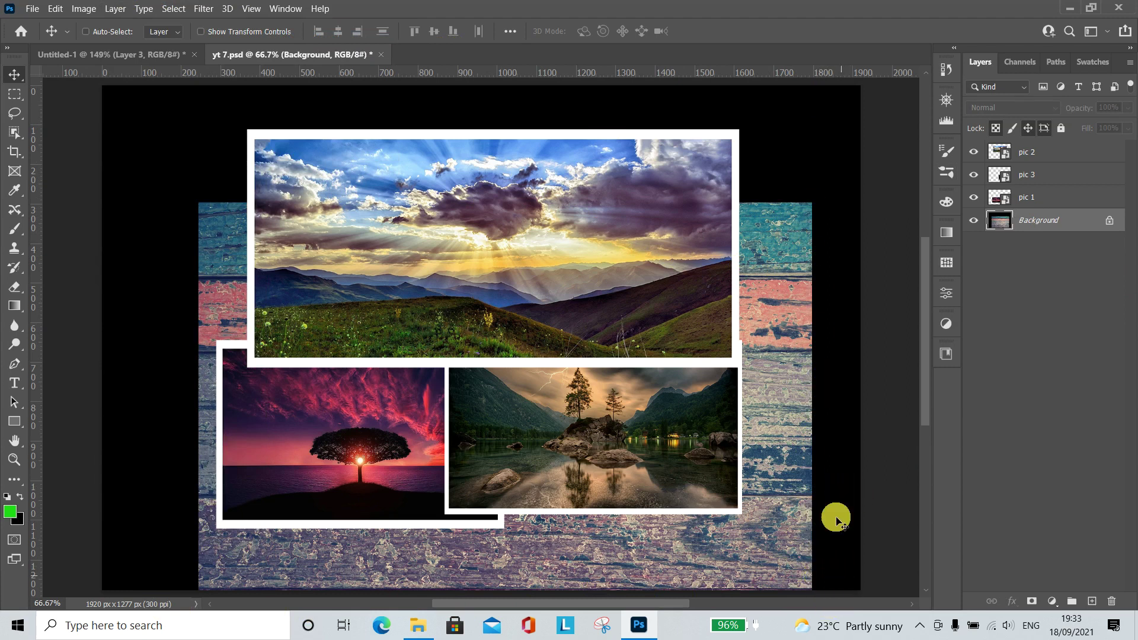
scroll(859, 135, down, 1)
scroll(867, 208, up, 2)
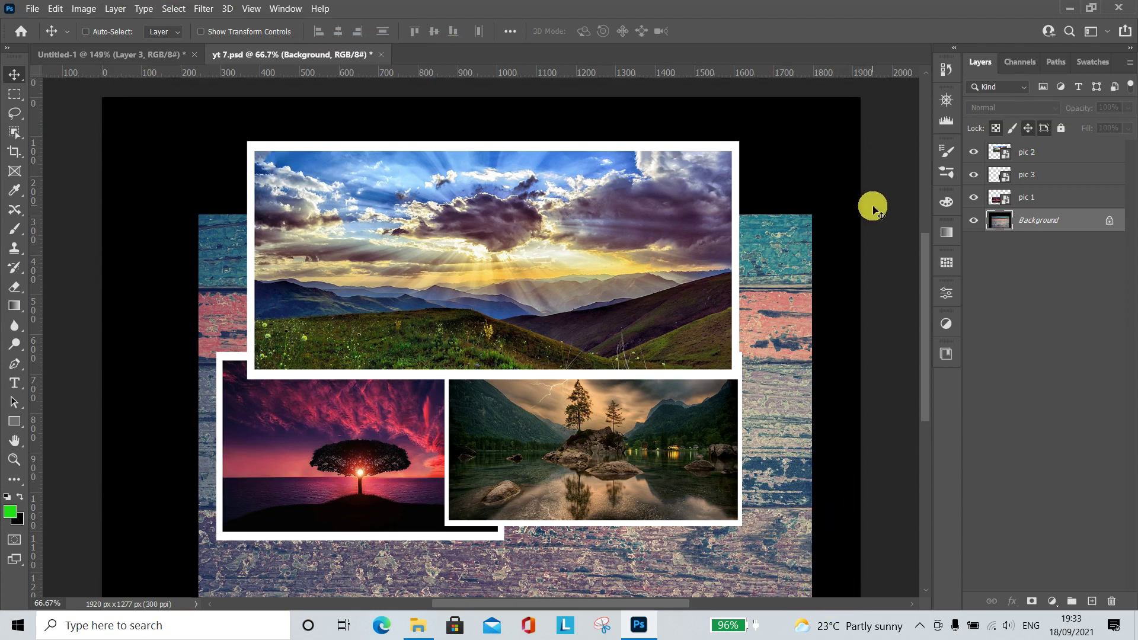
scroll(870, 206, down, 2)
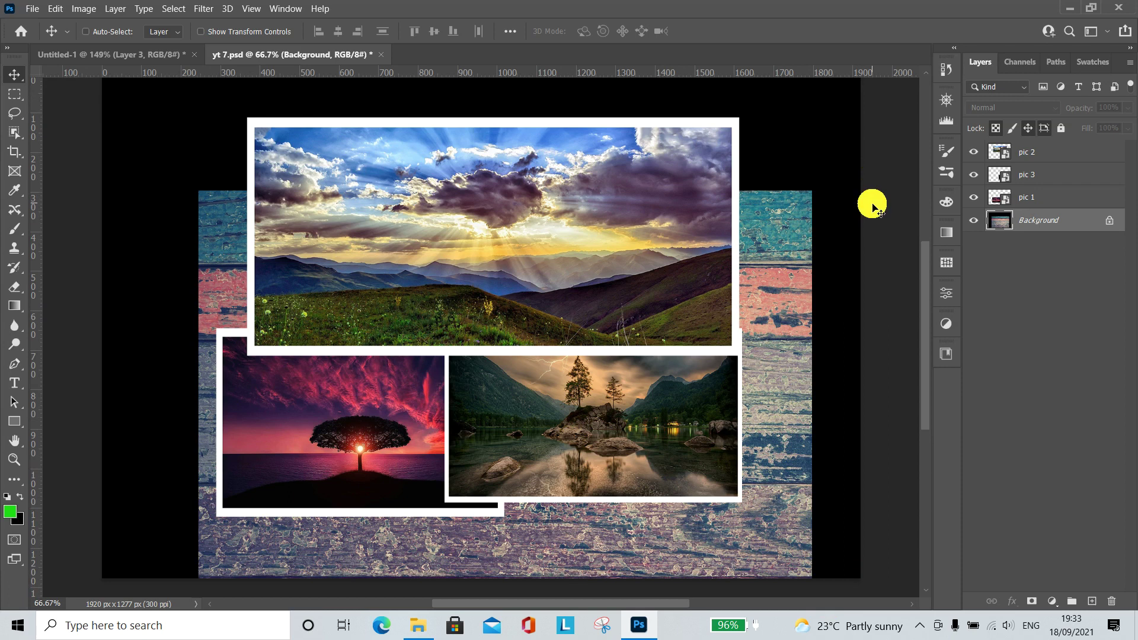